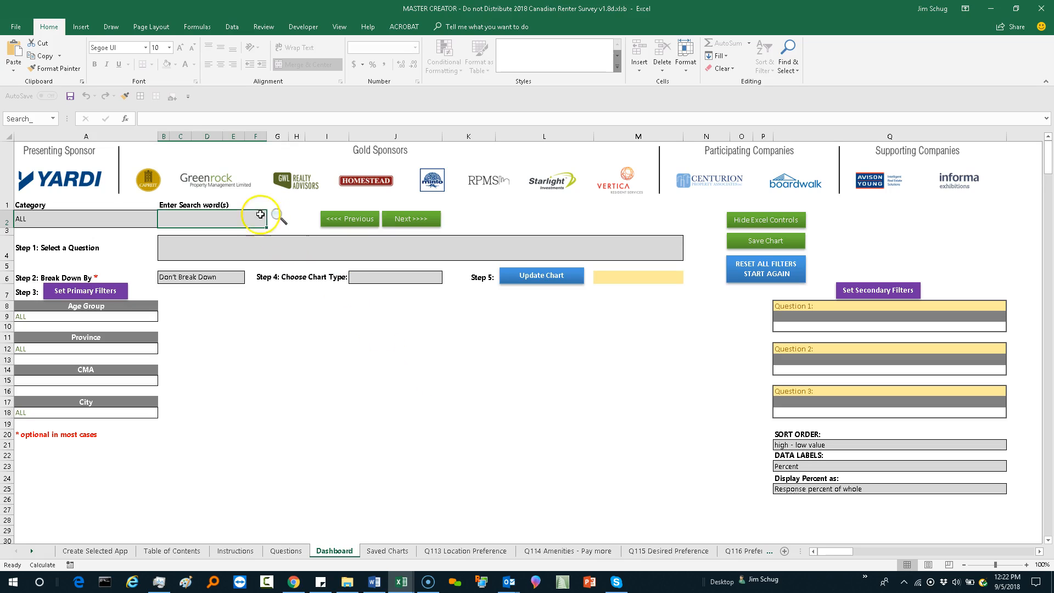
Step: Search the survey questions for "type" and keep Q2 - What type of rental did tenants identify with? as the selected question
{"action": "type", "text": "type"}
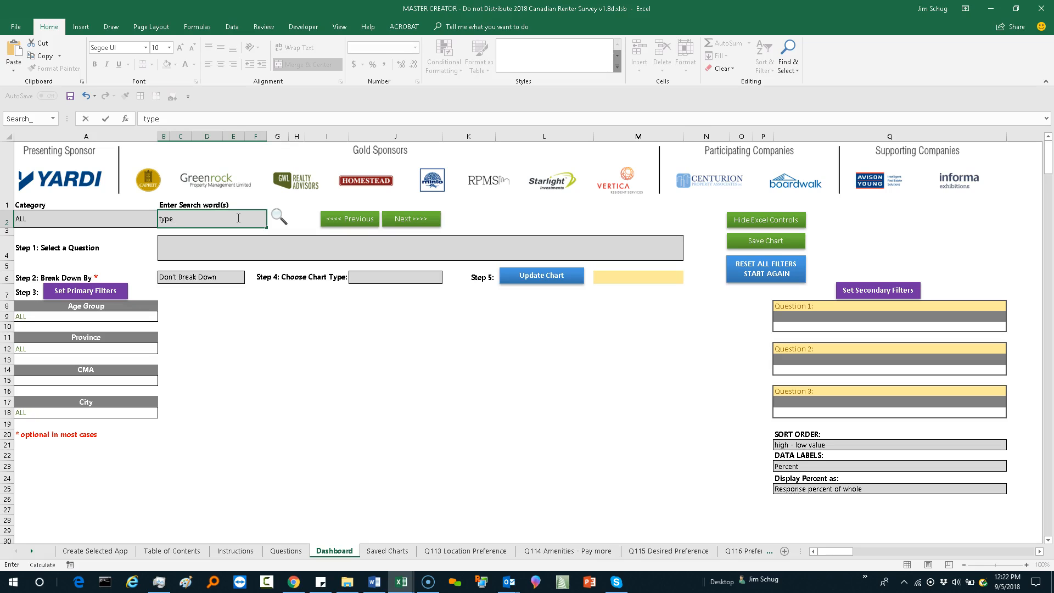
{"action": "left_click", "coordinate": [278, 216]}
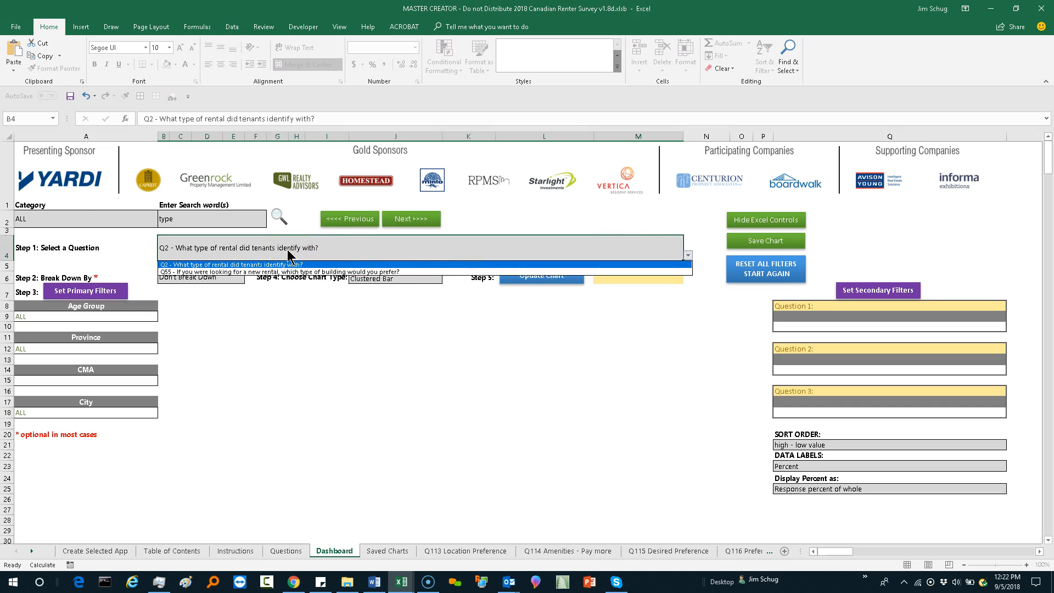
{"action": "left_click", "coordinate": [273, 272]}
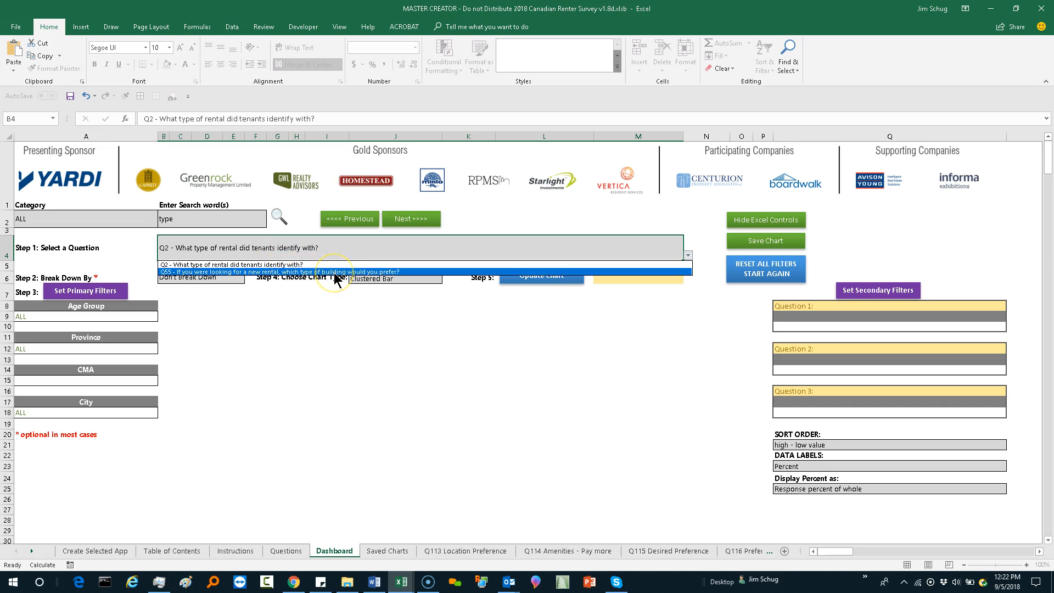
{"action": "left_click", "coordinate": [344, 251]}
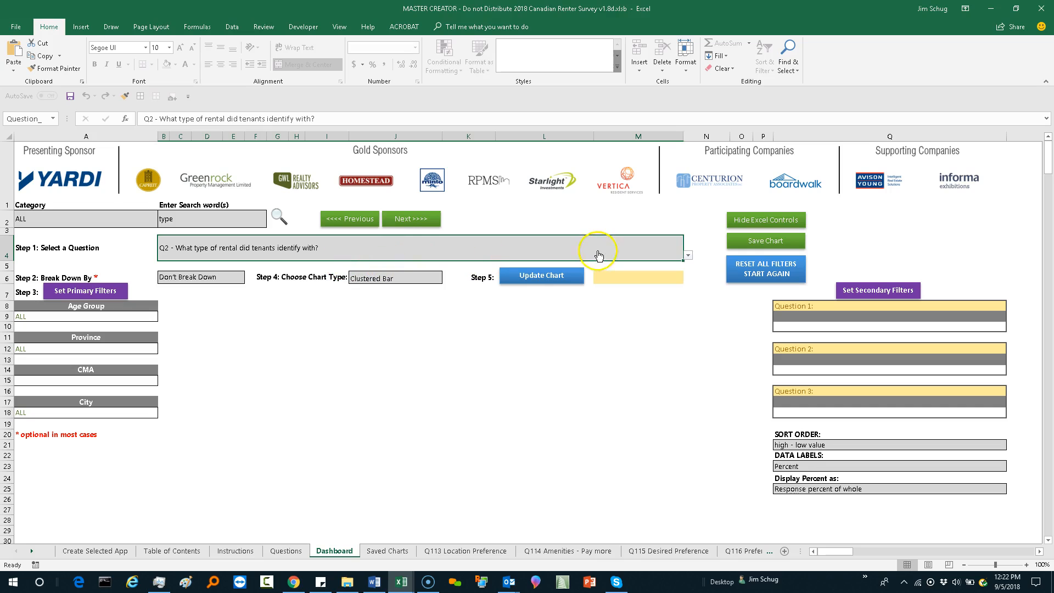
Step: Update the chart for Q2 and look over all of its answer categories
{"action": "left_click", "coordinate": [543, 277]}
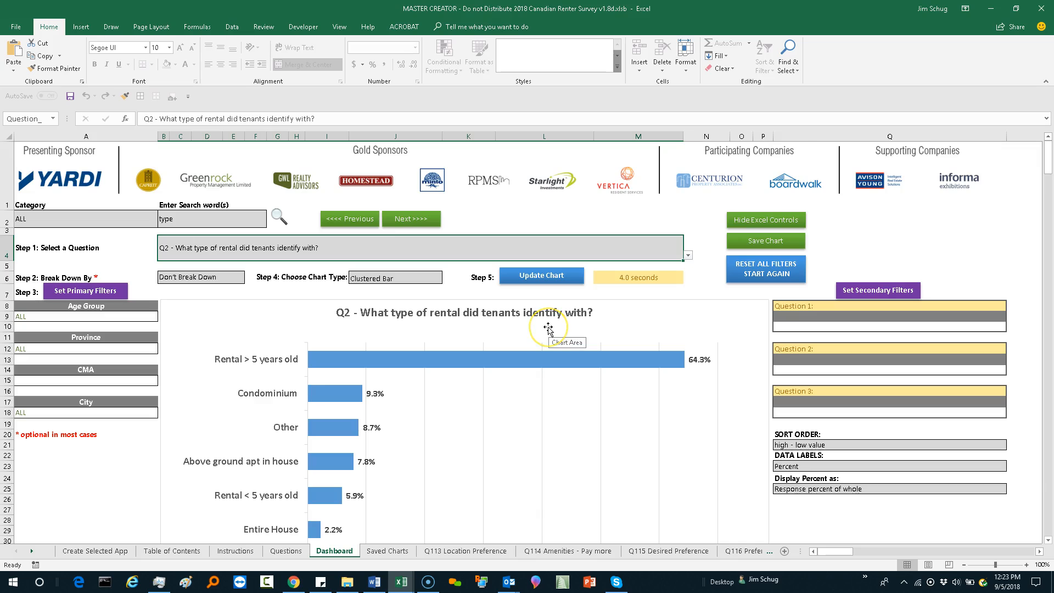
{"action": "scroll", "coordinate": [548, 329], "scroll_direction": "down", "scroll_amount": 3}
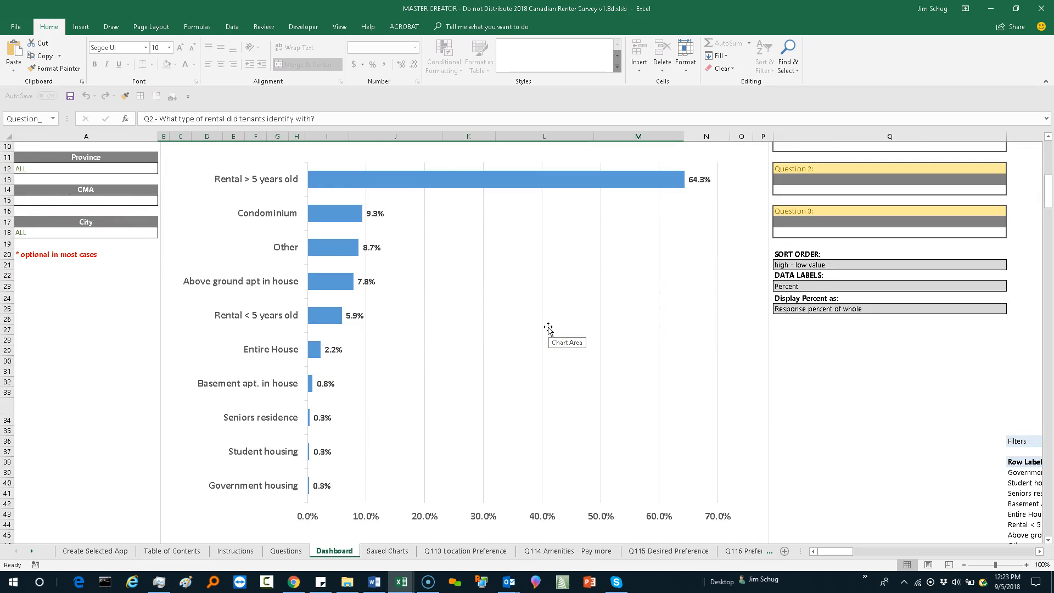
{"action": "scroll", "coordinate": [548, 328], "scroll_direction": "up", "scroll_amount": 3}
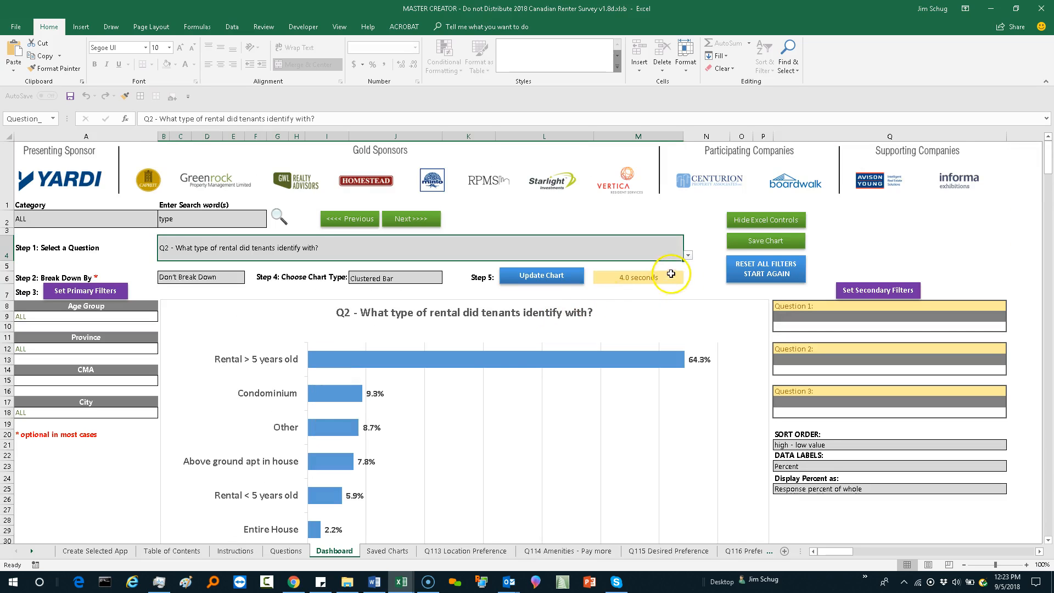
Step: Select Q55 - If you were looking for a new rental, which type of building would you prefer? and update the chart
{"action": "left_click", "coordinate": [688, 256]}
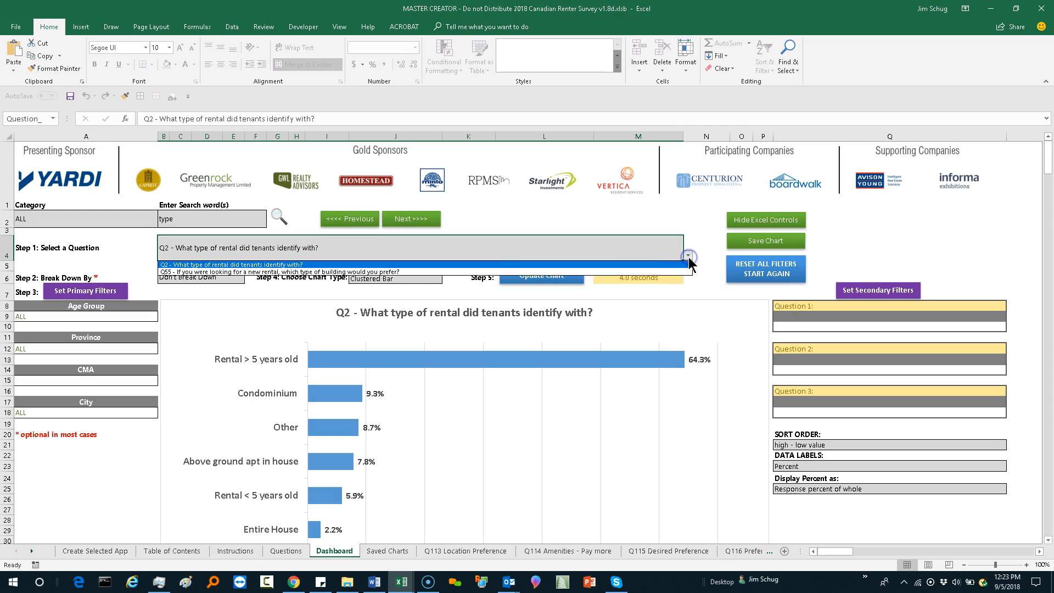
{"action": "left_click", "coordinate": [312, 273]}
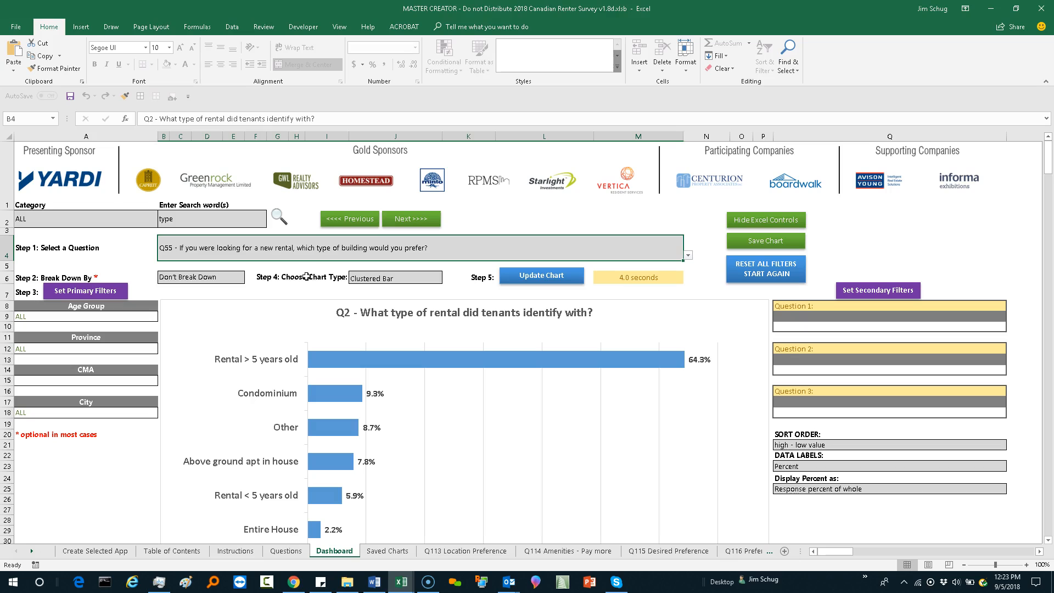
{"action": "left_click", "coordinate": [536, 282]}
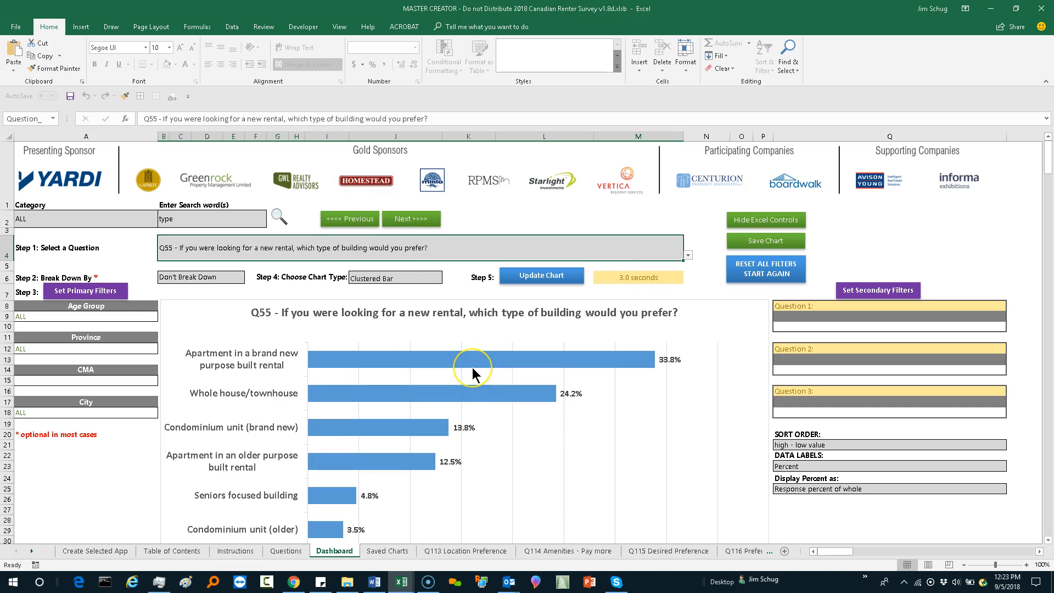
Step: Go back one question to chart Q54 - What is your current monthly rent? and view the full chart
{"action": "mouse_move", "coordinate": [472, 368]}
{"action": "left_click", "coordinate": [359, 220]}
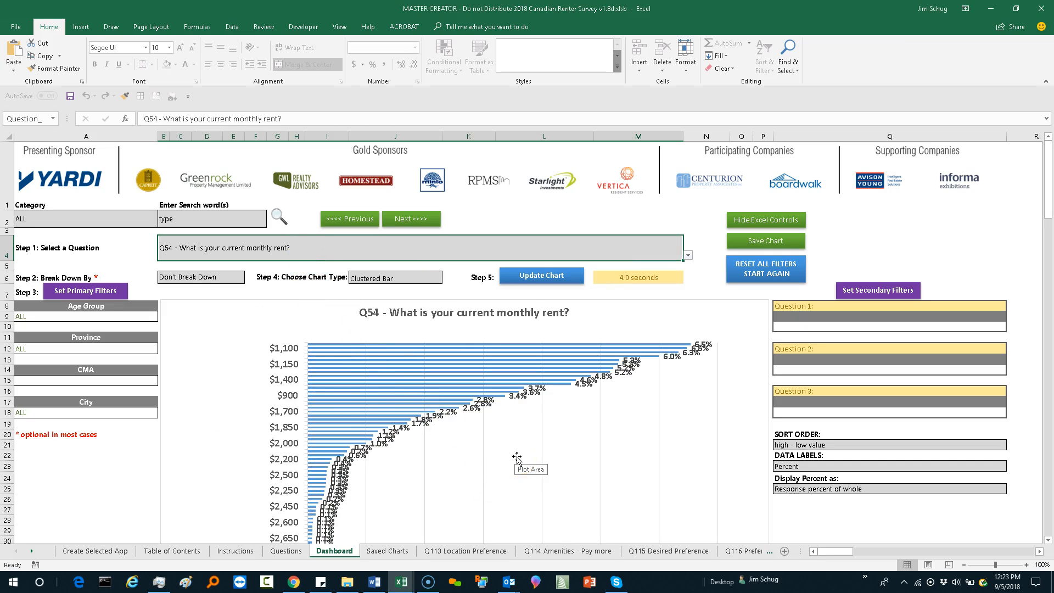
{"action": "scroll", "coordinate": [517, 458], "scroll_direction": "down", "scroll_amount": 3}
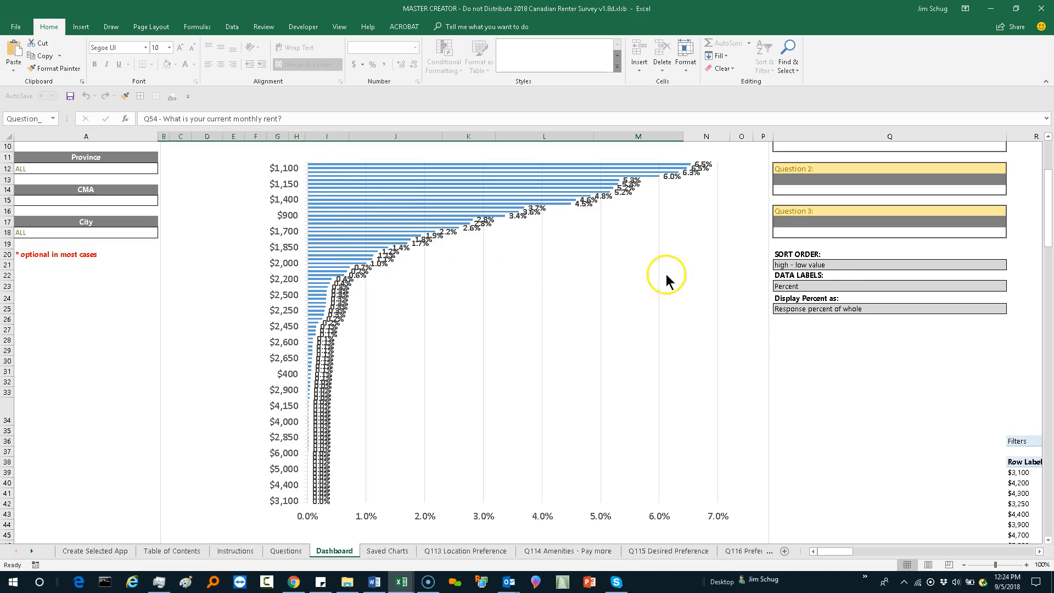
Step: Set the sort order of the monthly rent chart to low - high value
{"action": "left_click", "coordinate": [822, 266]}
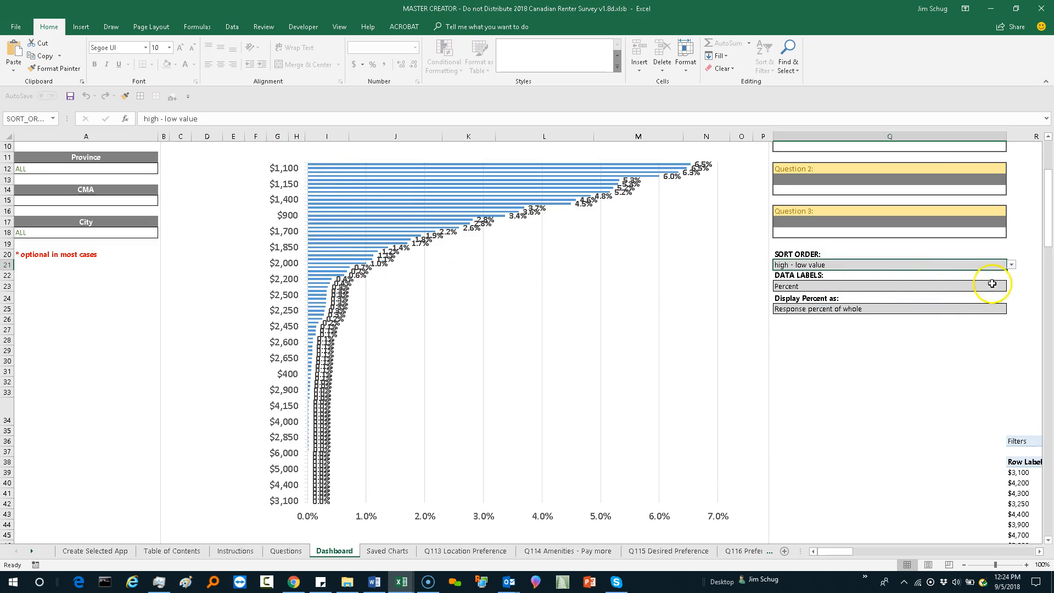
{"action": "left_click", "coordinate": [1011, 266]}
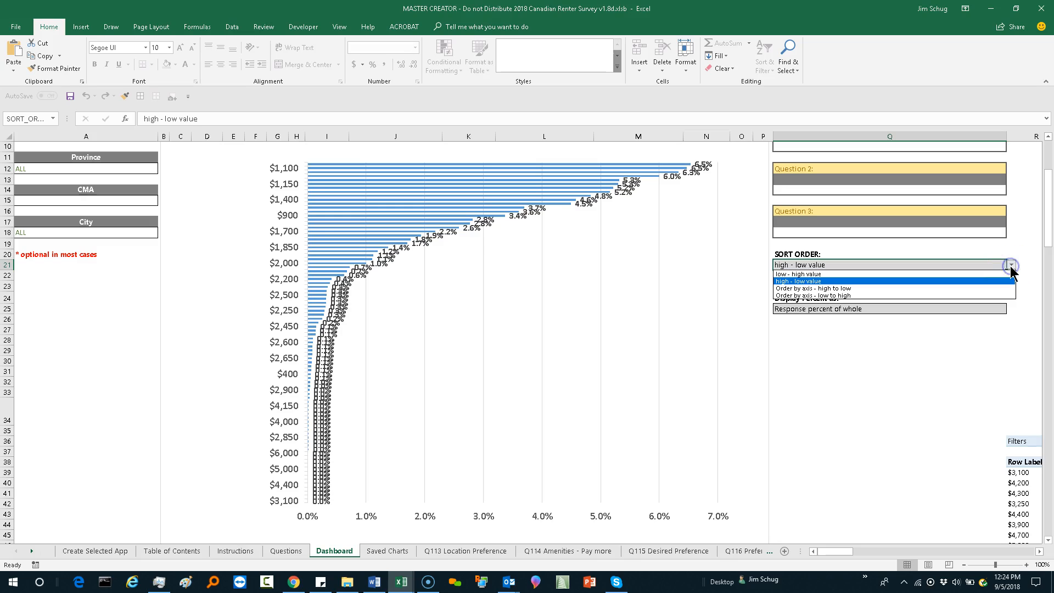
{"action": "left_click", "coordinate": [841, 274]}
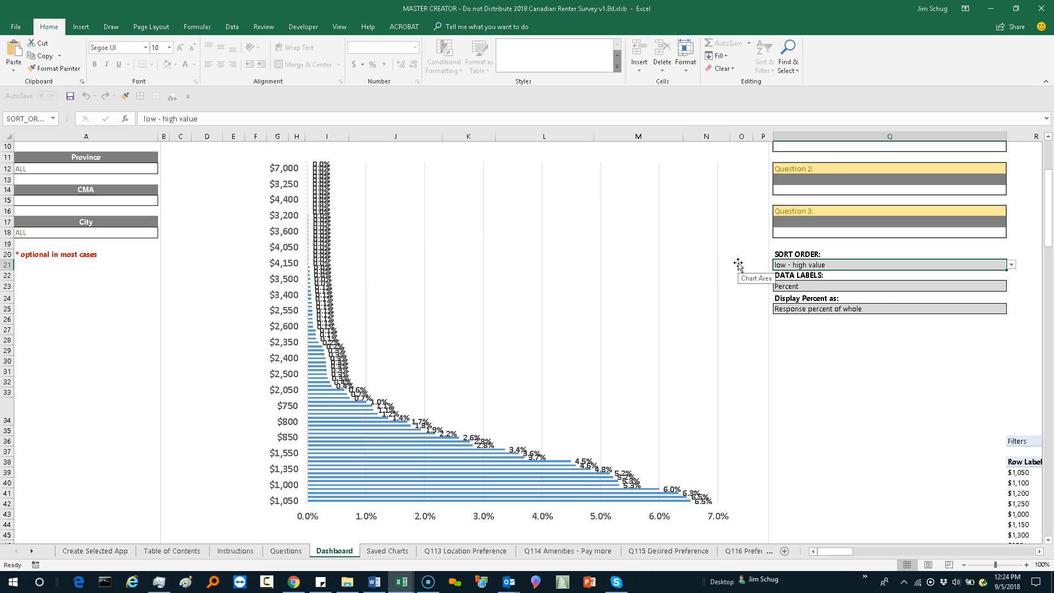
Step: Set the sort order of the monthly rent chart to Order by axis - high to low
{"action": "left_click", "coordinate": [1012, 266]}
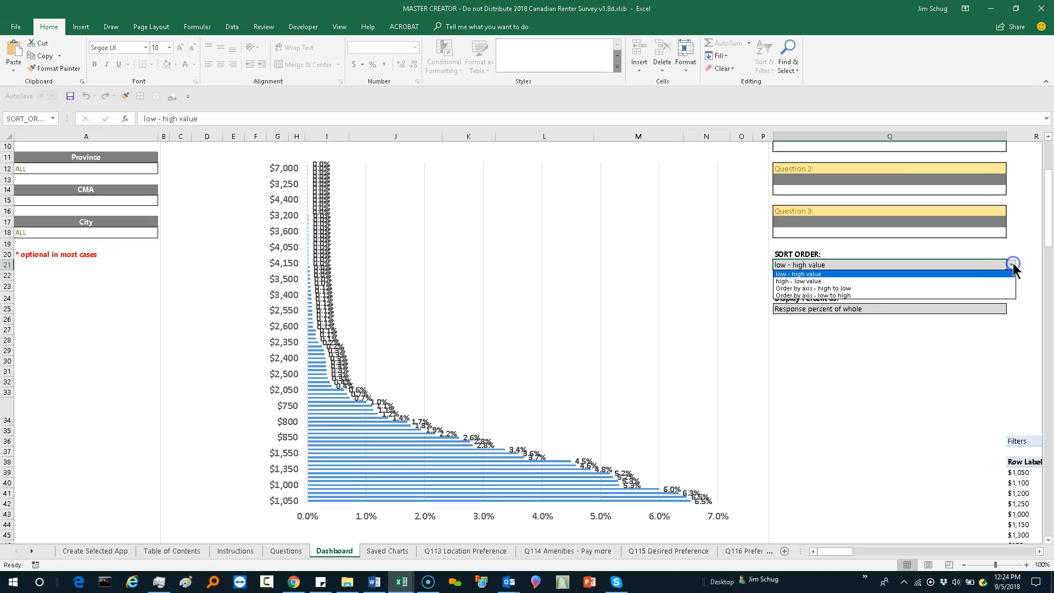
{"action": "left_click", "coordinate": [852, 288]}
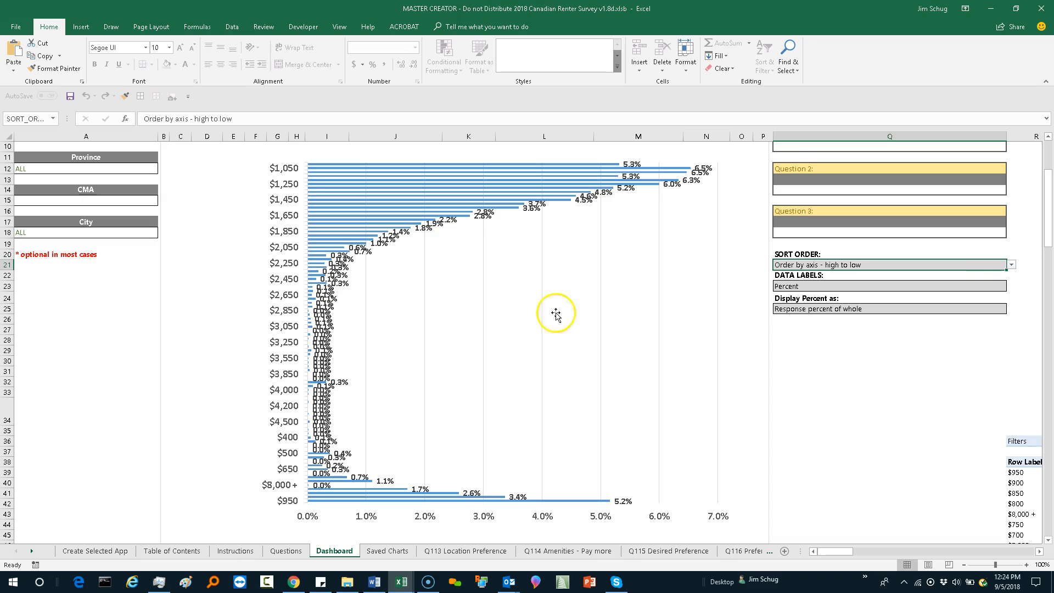
{"action": "left_click", "coordinate": [514, 326]}
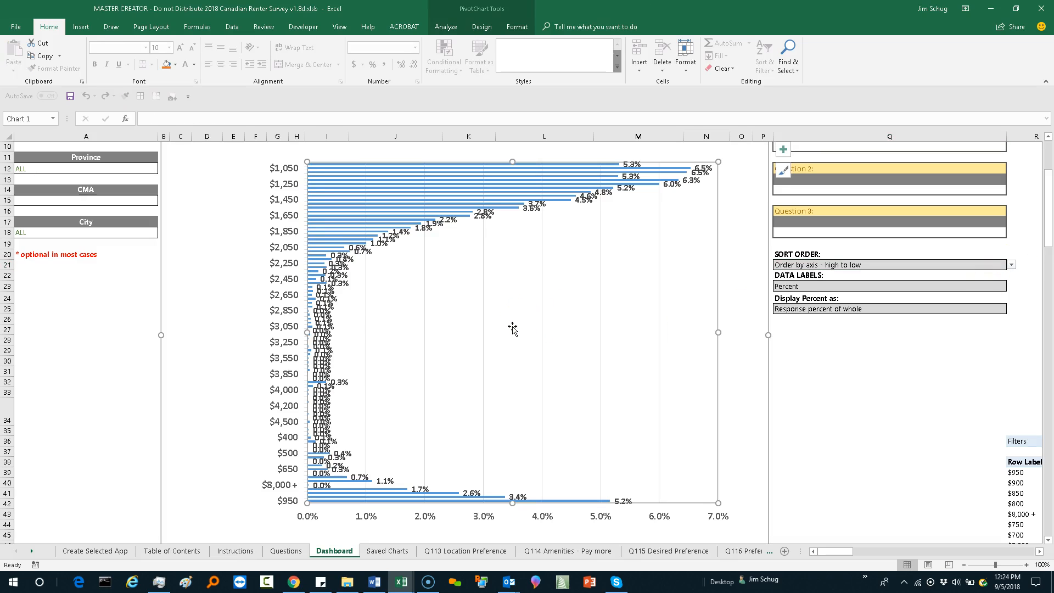
{"action": "left_click", "coordinate": [234, 280]}
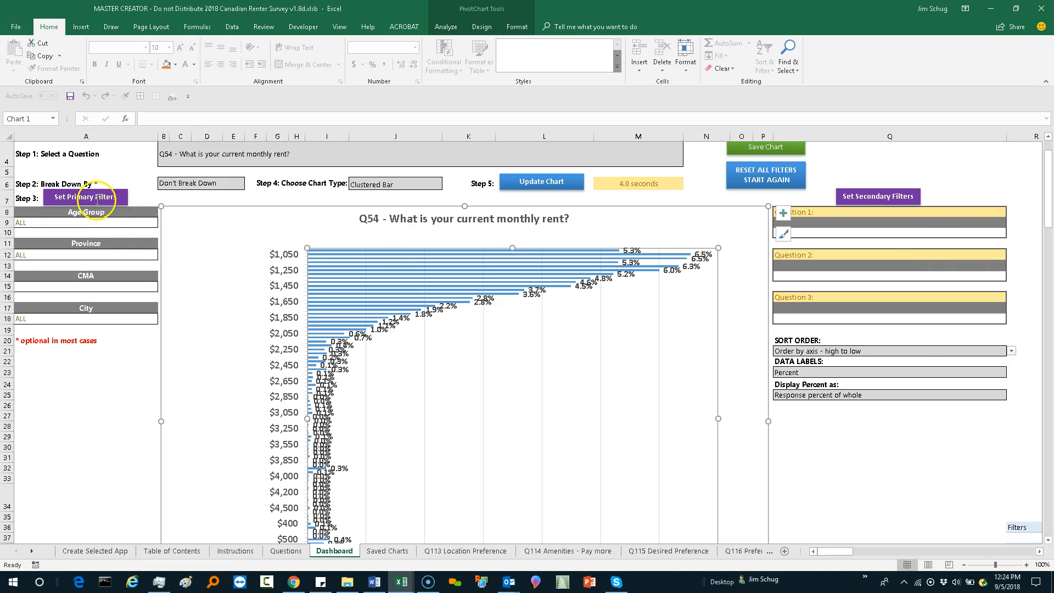
Step: Set the primary filters to go by CMA and include only Toronto with all of its cities
{"action": "left_click", "coordinate": [92, 192]}
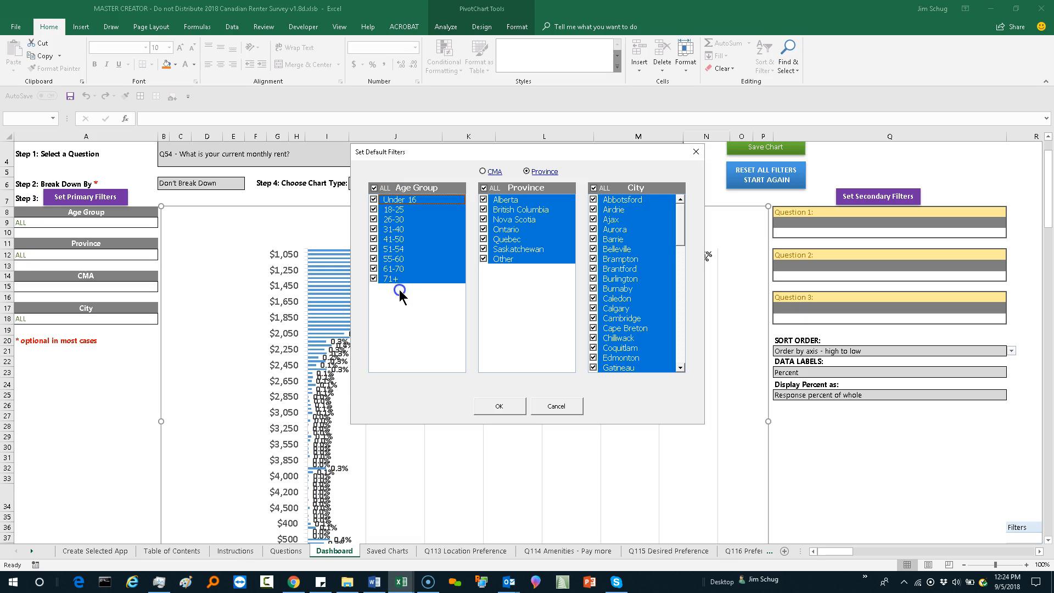
{"action": "left_click", "coordinate": [483, 173]}
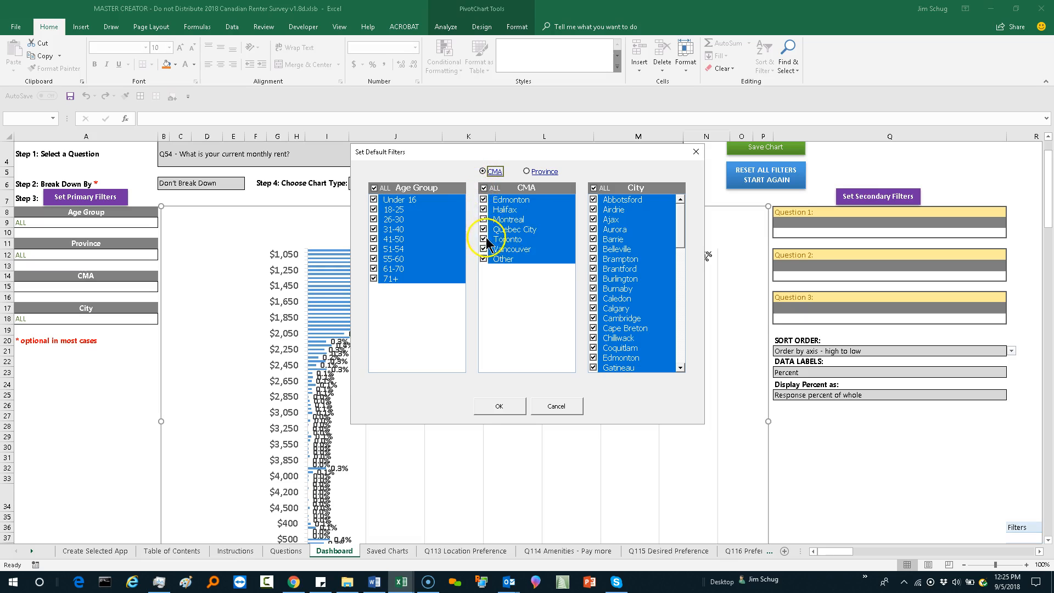
{"action": "left_click", "coordinate": [486, 188]}
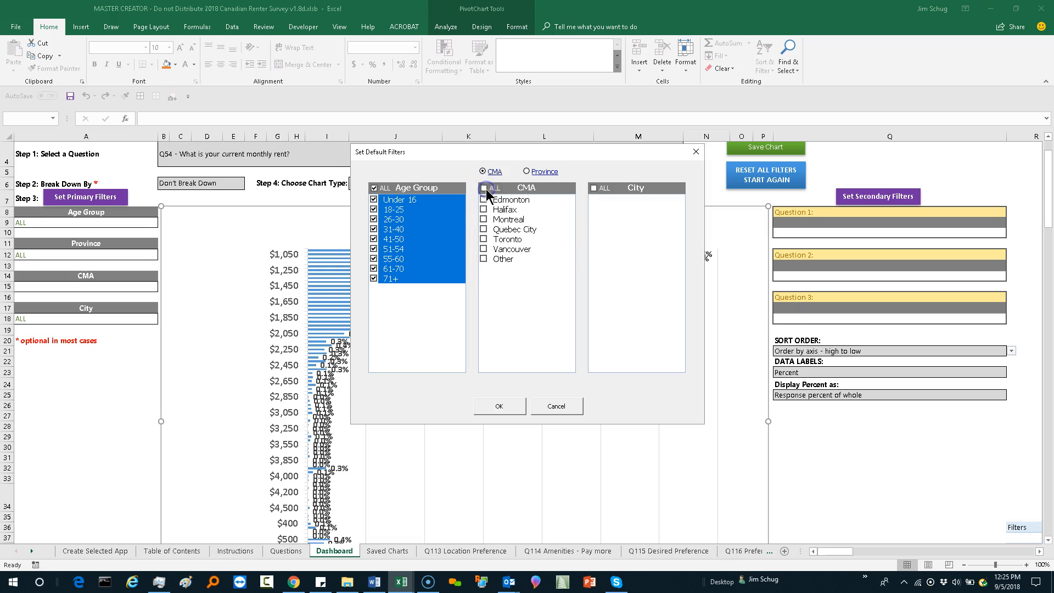
{"action": "left_click", "coordinate": [483, 240]}
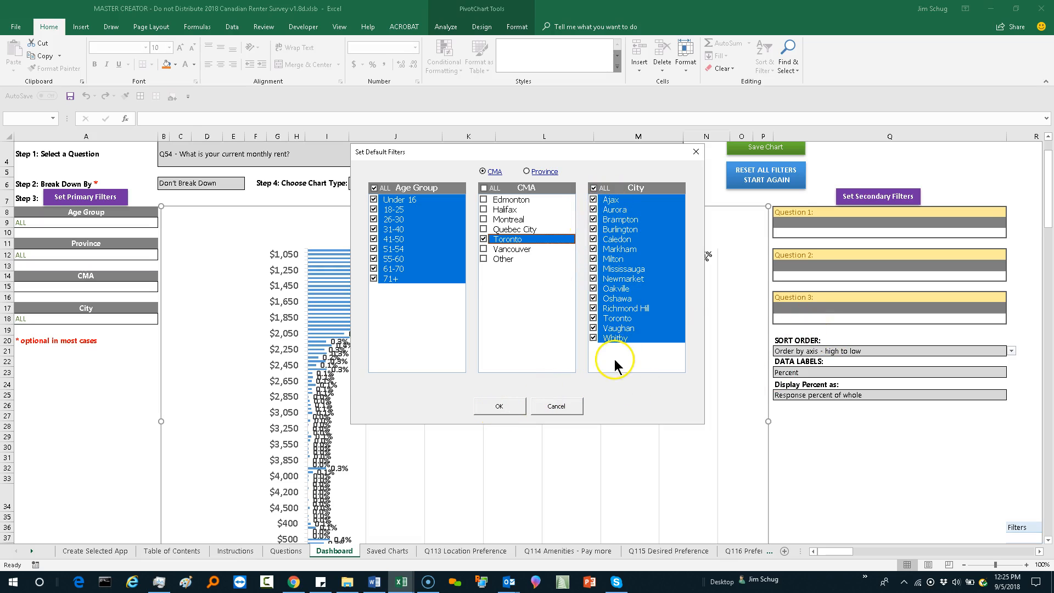
{"action": "left_click", "coordinate": [498, 409]}
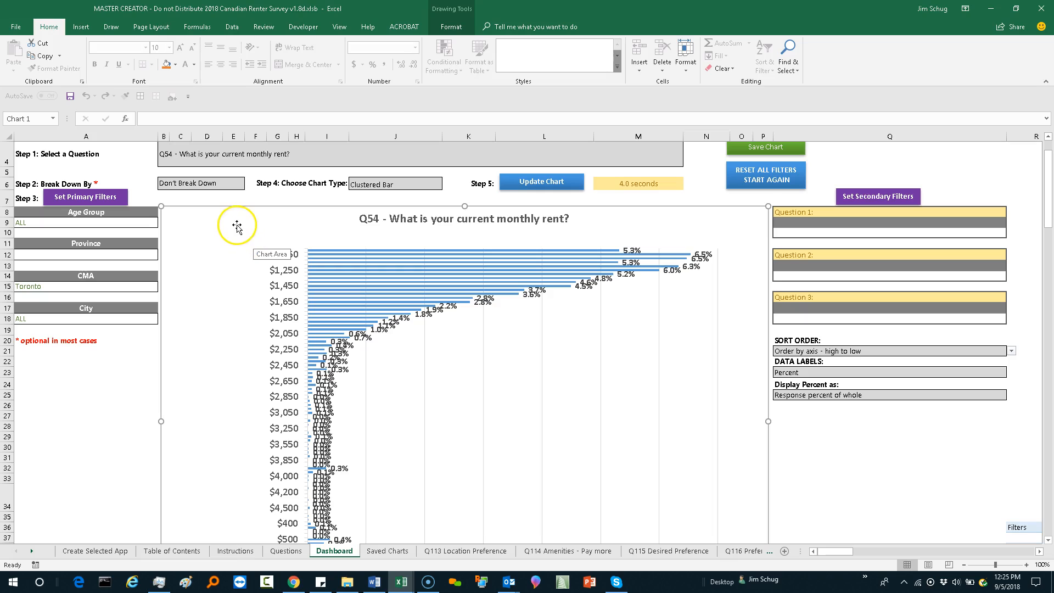
Step: Search the survey questions for "q2" and update the chart for Q2 with the Toronto filter applied
{"action": "left_click", "coordinate": [217, 157]}
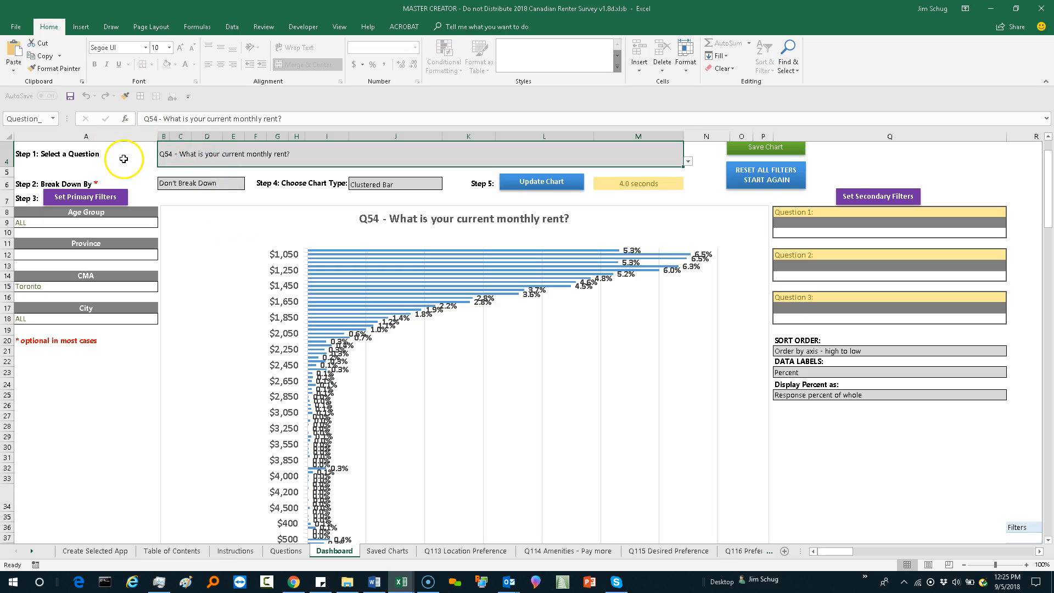
{"action": "scroll", "coordinate": [125, 164], "scroll_direction": "up", "scroll_amount": 1}
{"action": "left_click", "coordinate": [179, 220]}
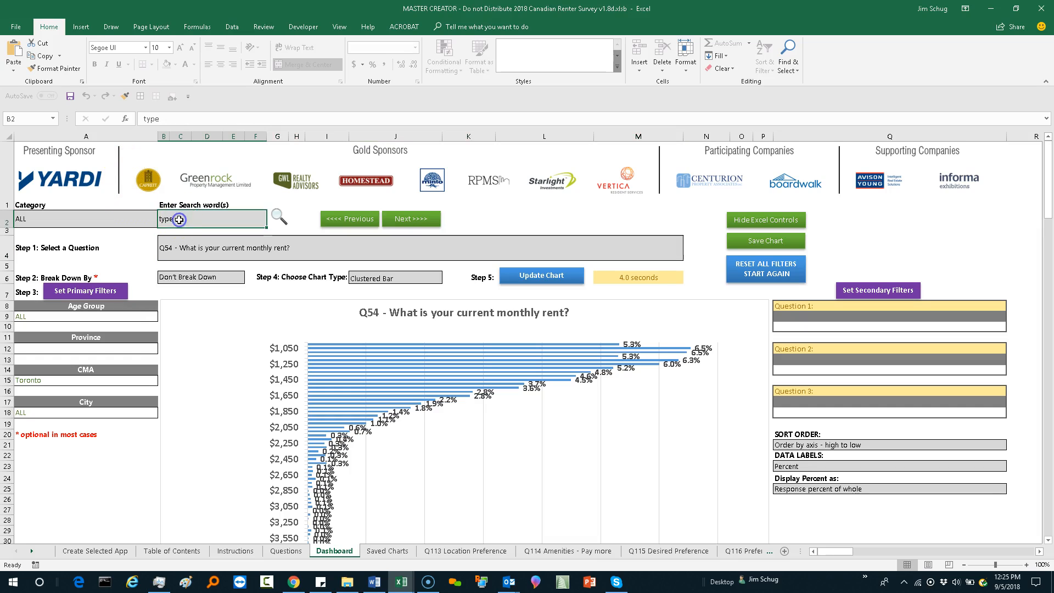
{"action": "type", "text": "q2"}
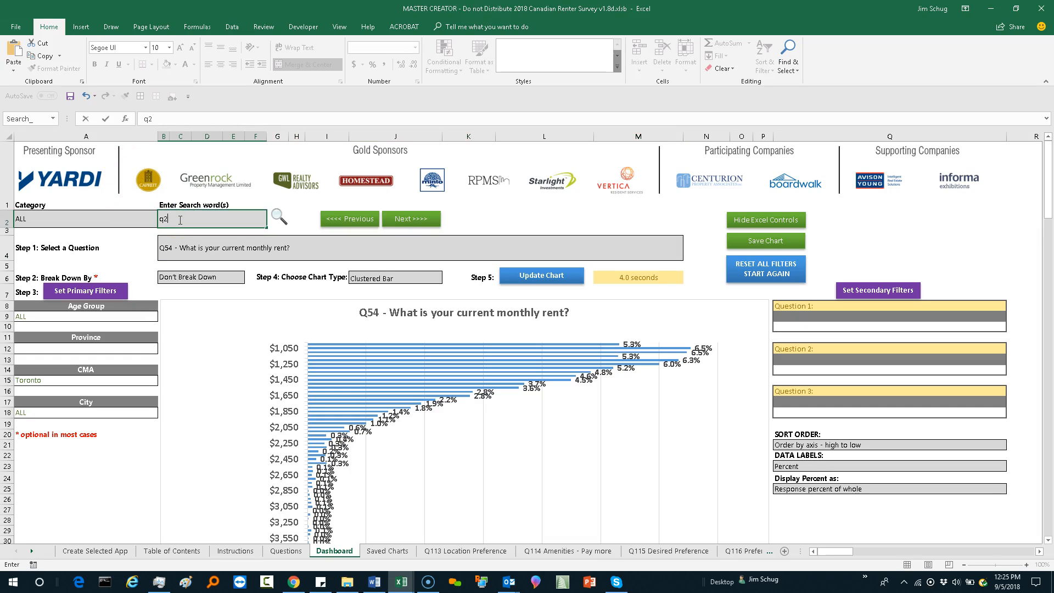
{"action": "left_click", "coordinate": [179, 227]}
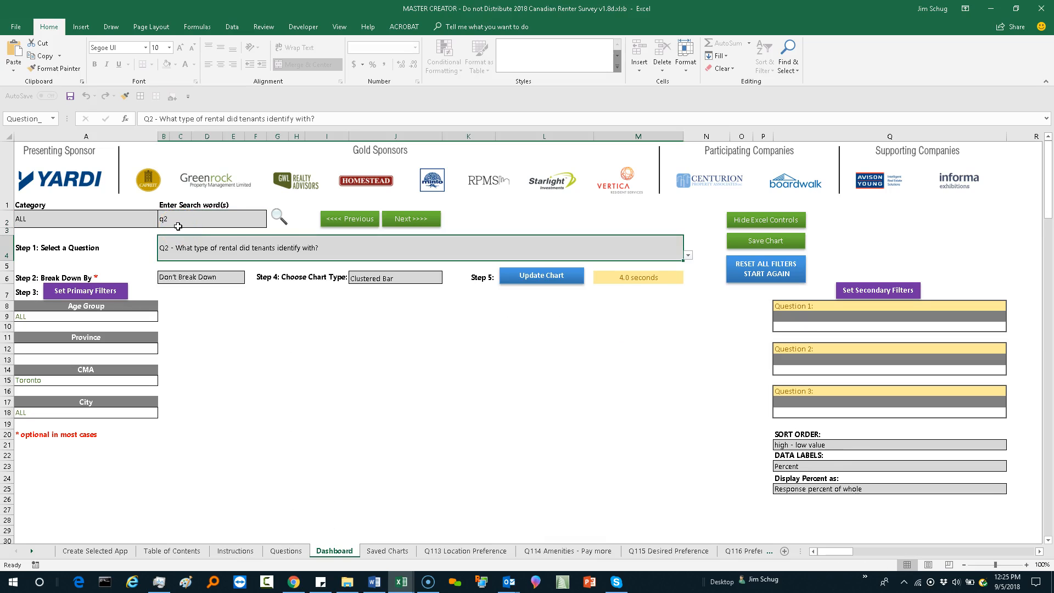
{"action": "left_click", "coordinate": [541, 278]}
{"action": "left_click", "coordinate": [526, 279]}
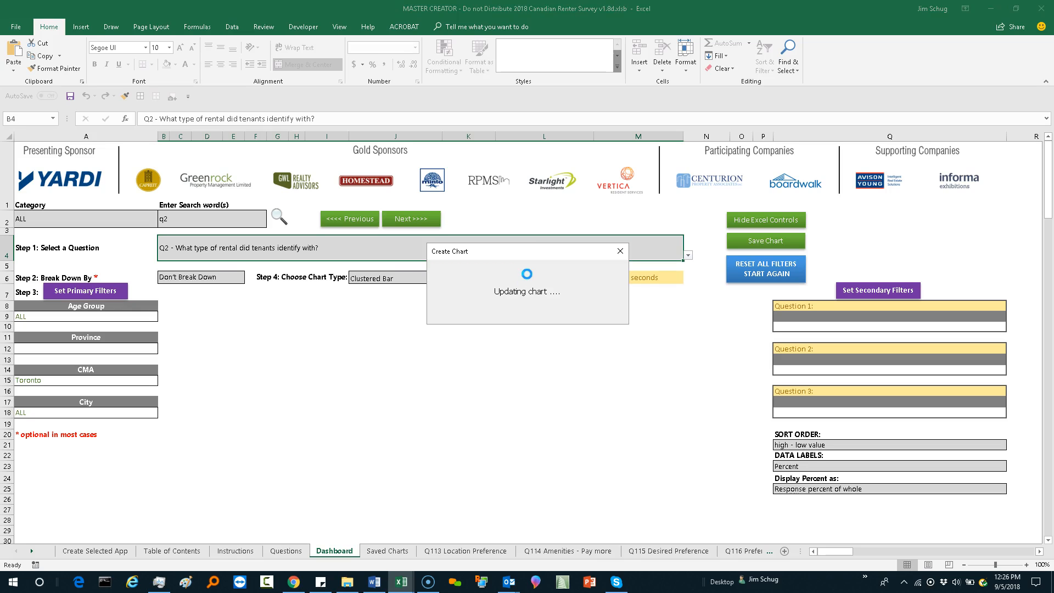
{"action": "scroll", "coordinate": [475, 308], "scroll_direction": "down", "scroll_amount": 2}
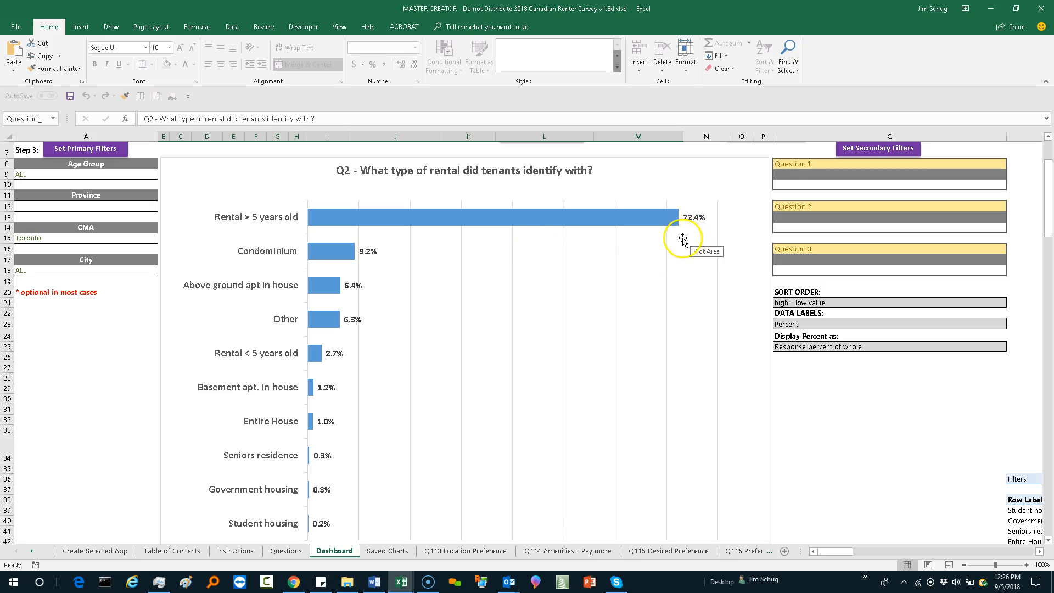
Step: Restrict the primary age group filter to 26-30, 31-40 and 41-50, keeping the Toronto CMA with all its cities
{"action": "left_click", "coordinate": [101, 176]}
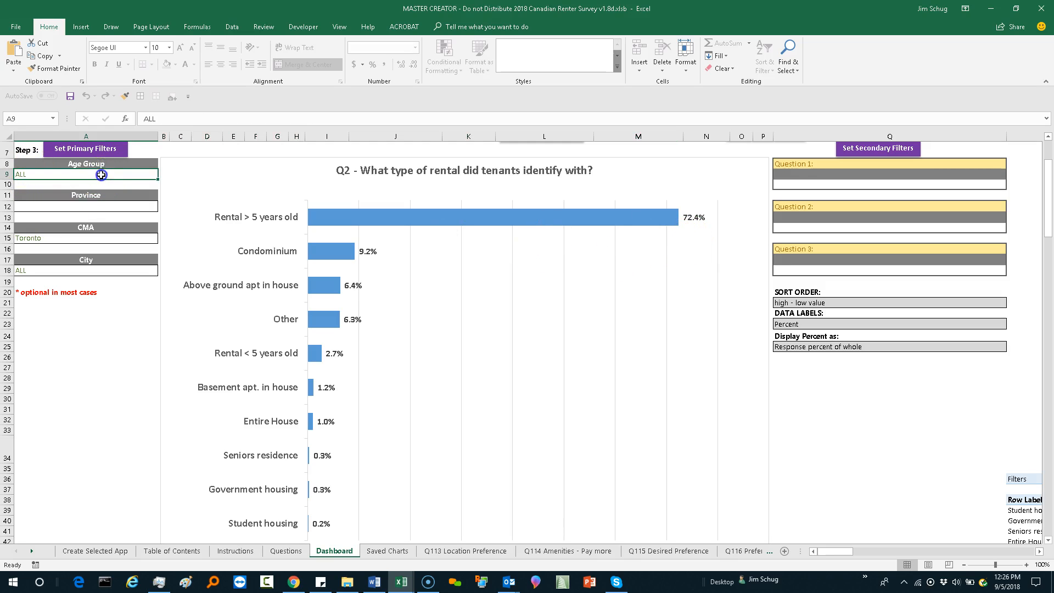
{"action": "left_click", "coordinate": [87, 150]}
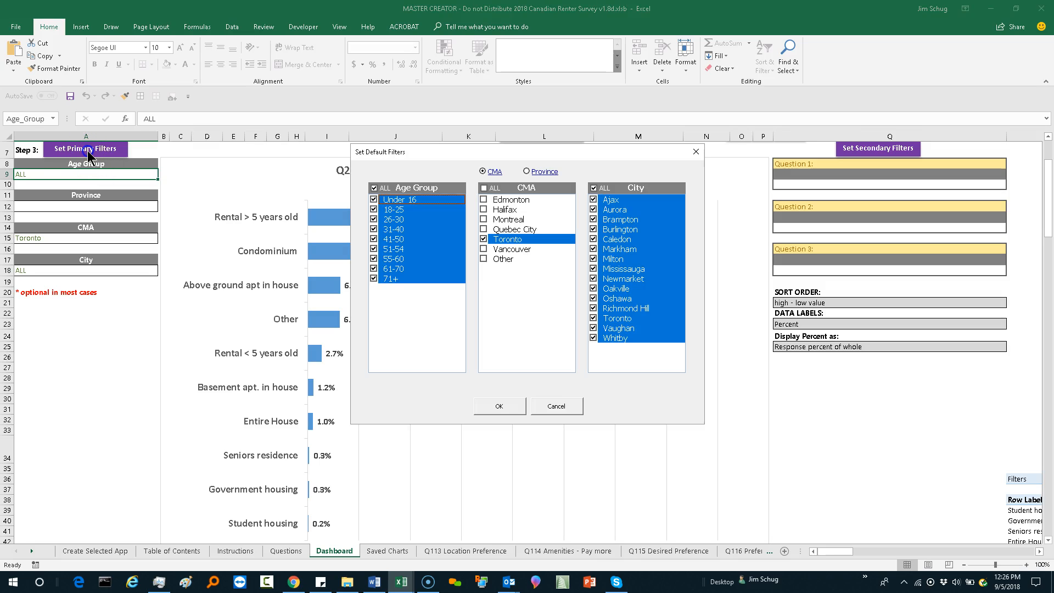
{"action": "left_click", "coordinate": [372, 189]}
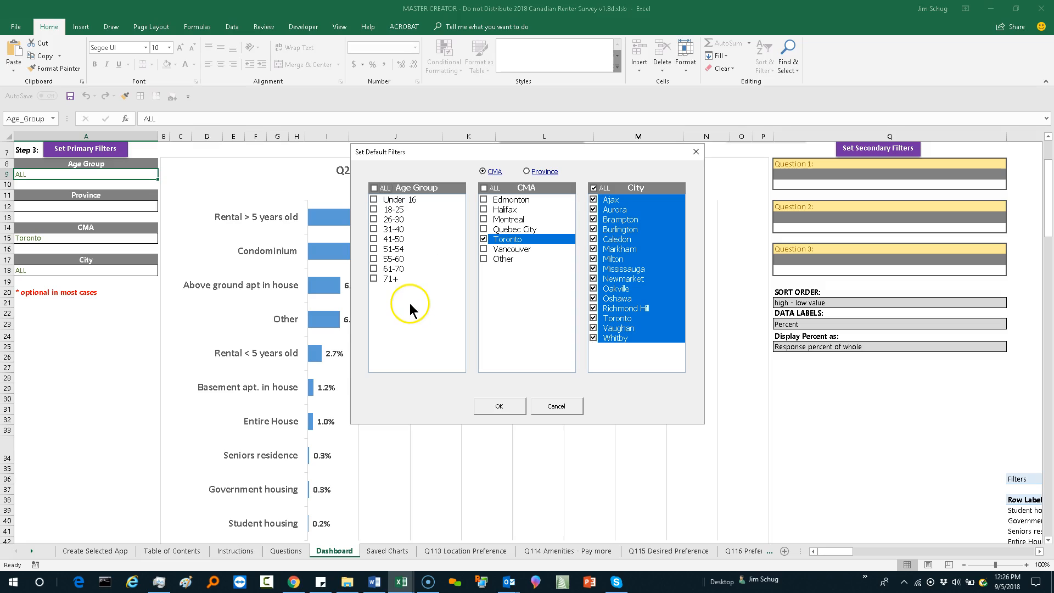
{"action": "left_click", "coordinate": [374, 219]}
{"action": "left_click", "coordinate": [373, 229]}
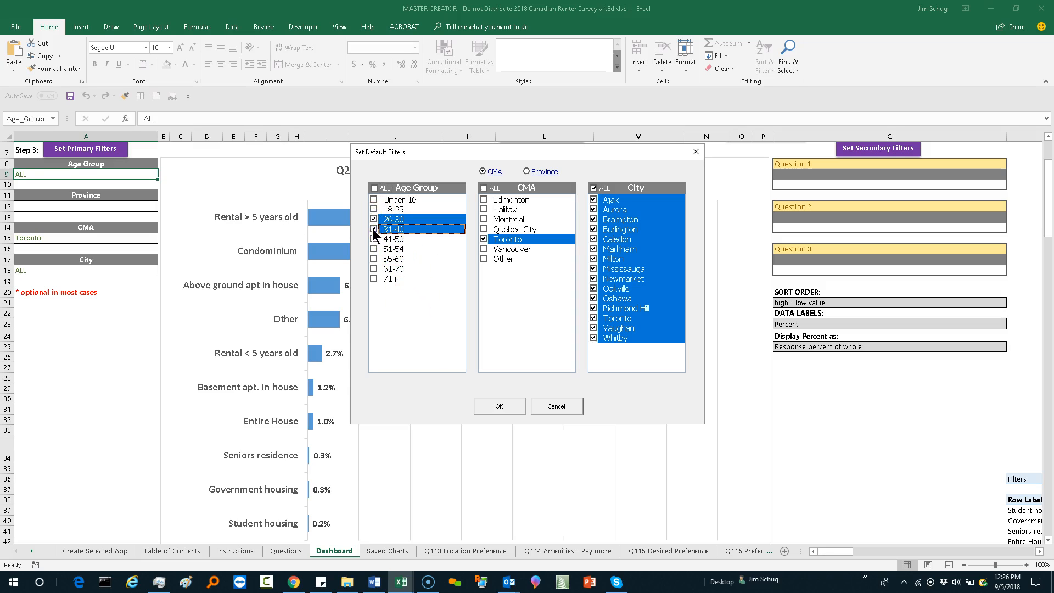
{"action": "left_click", "coordinate": [374, 239]}
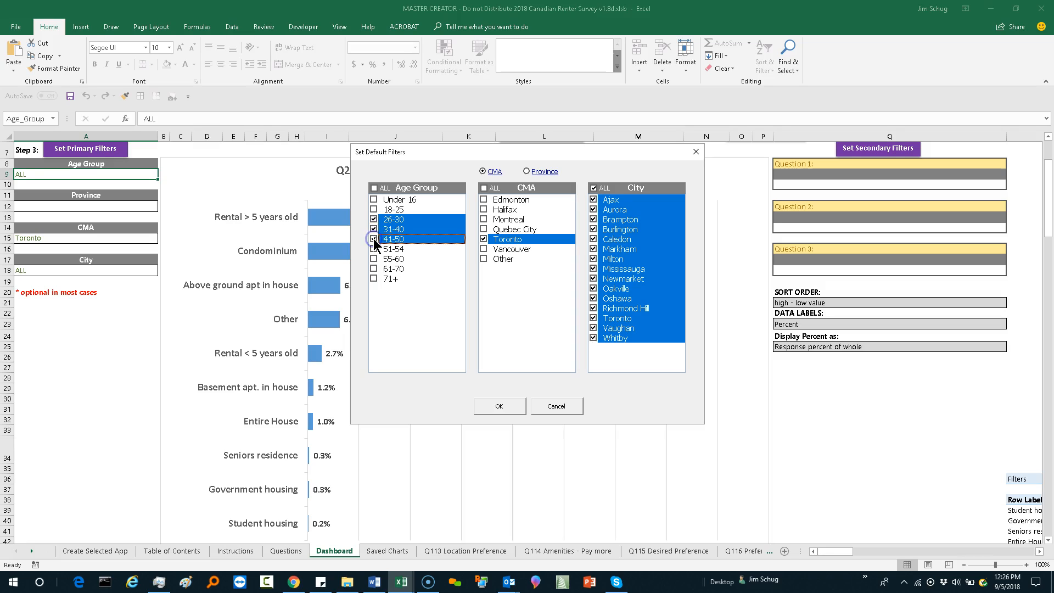
{"action": "left_click", "coordinate": [507, 411]}
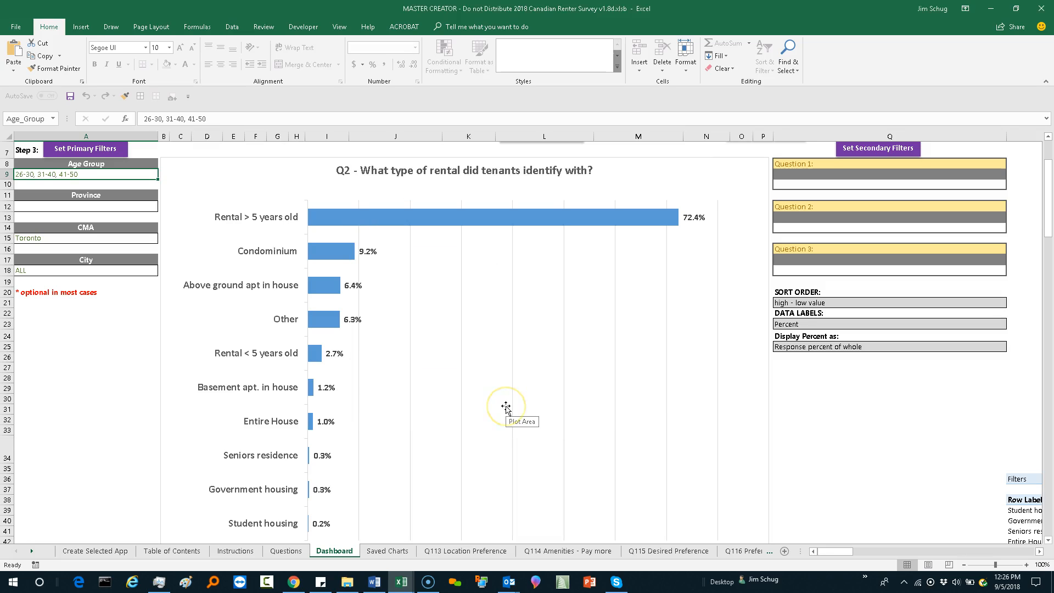
{"action": "left_click", "coordinate": [489, 391]}
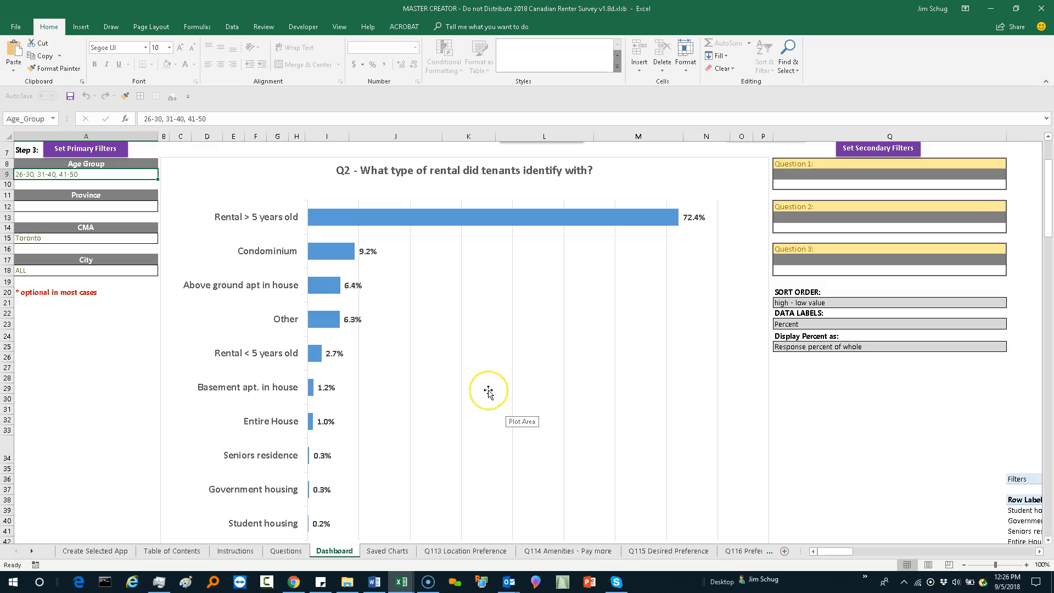
Step: Break down the Q2 rental type question by Age Group and update the chart
{"action": "scroll", "coordinate": [488, 392], "scroll_direction": "up", "scroll_amount": 1}
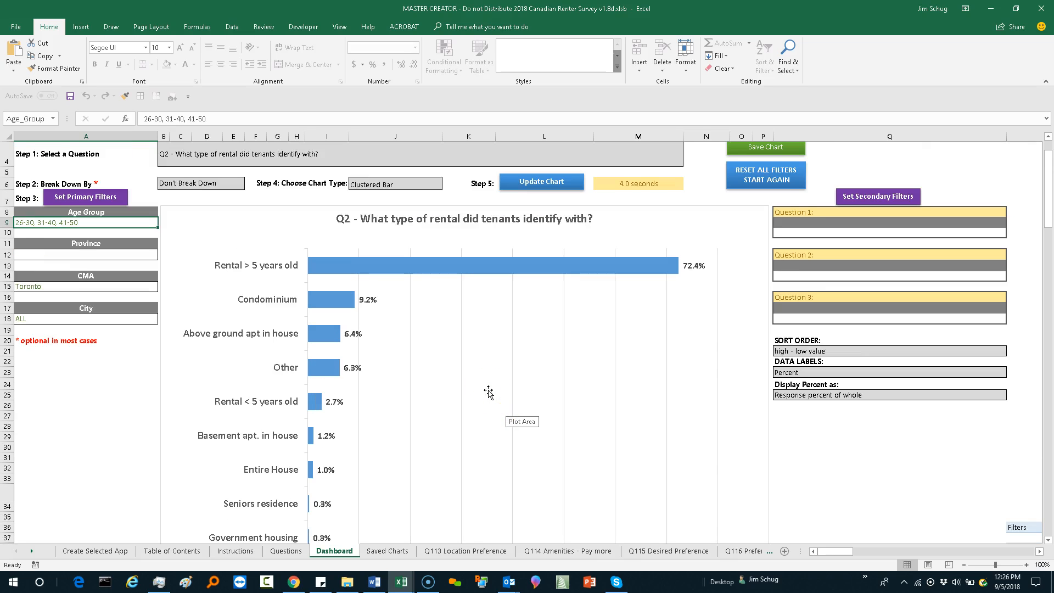
{"action": "scroll", "coordinate": [489, 391], "scroll_direction": "up", "scroll_amount": 1}
{"action": "scroll", "coordinate": [488, 392], "scroll_direction": "down", "scroll_amount": 2}
{"action": "scroll", "coordinate": [488, 391], "scroll_direction": "up", "scroll_amount": 2}
{"action": "left_click", "coordinate": [319, 305]}
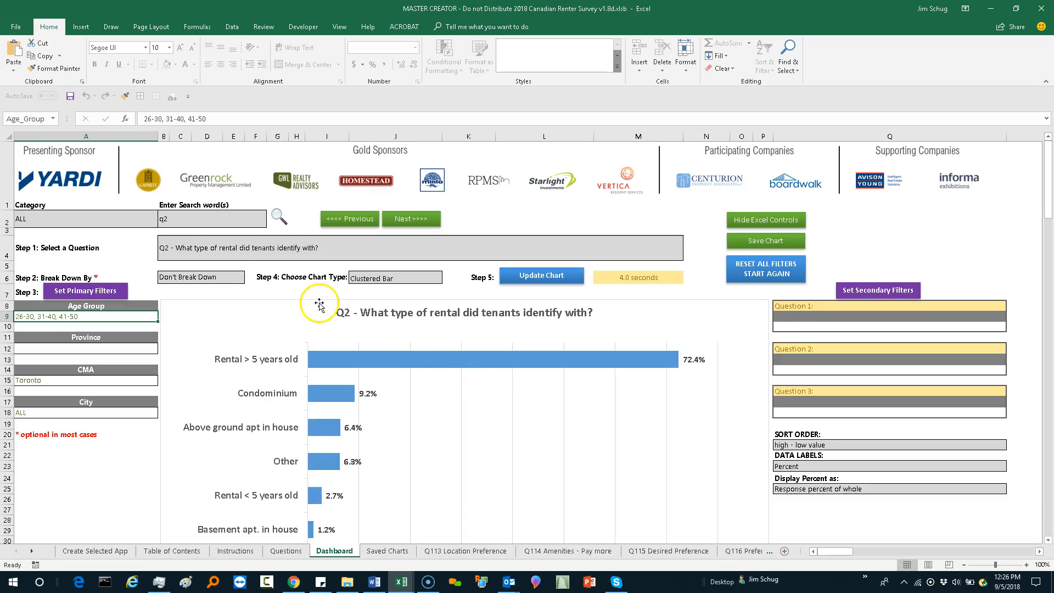
{"action": "left_click", "coordinate": [231, 277]}
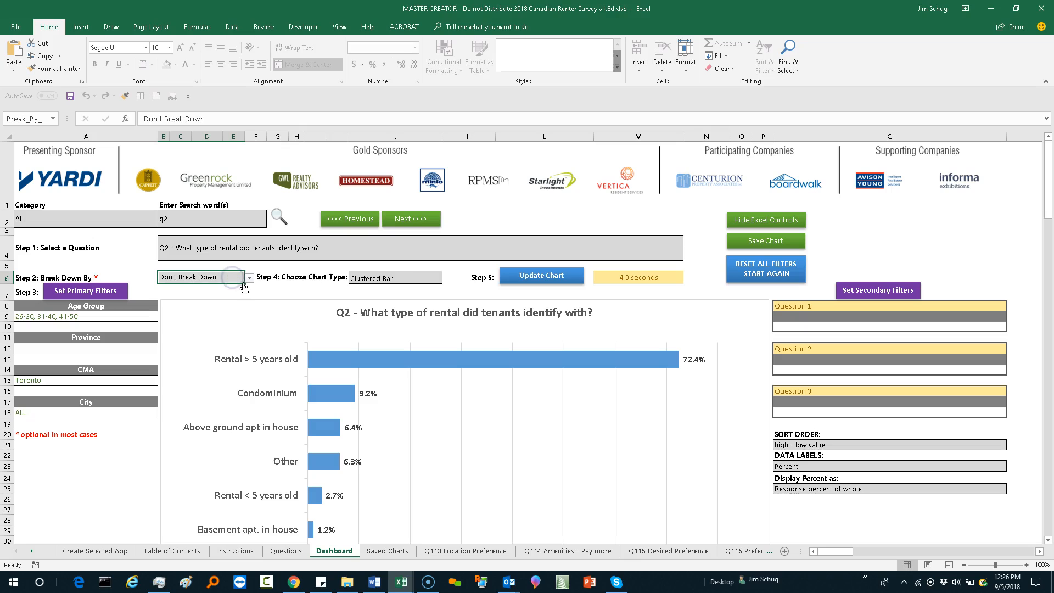
{"action": "left_click", "coordinate": [248, 281]}
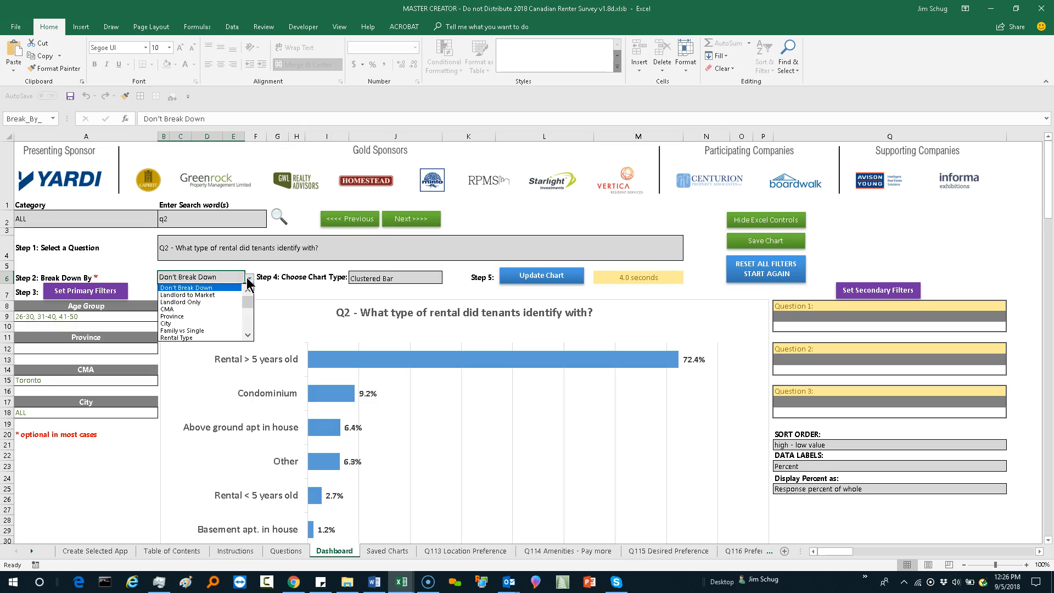
{"action": "left_click", "coordinate": [248, 336]}
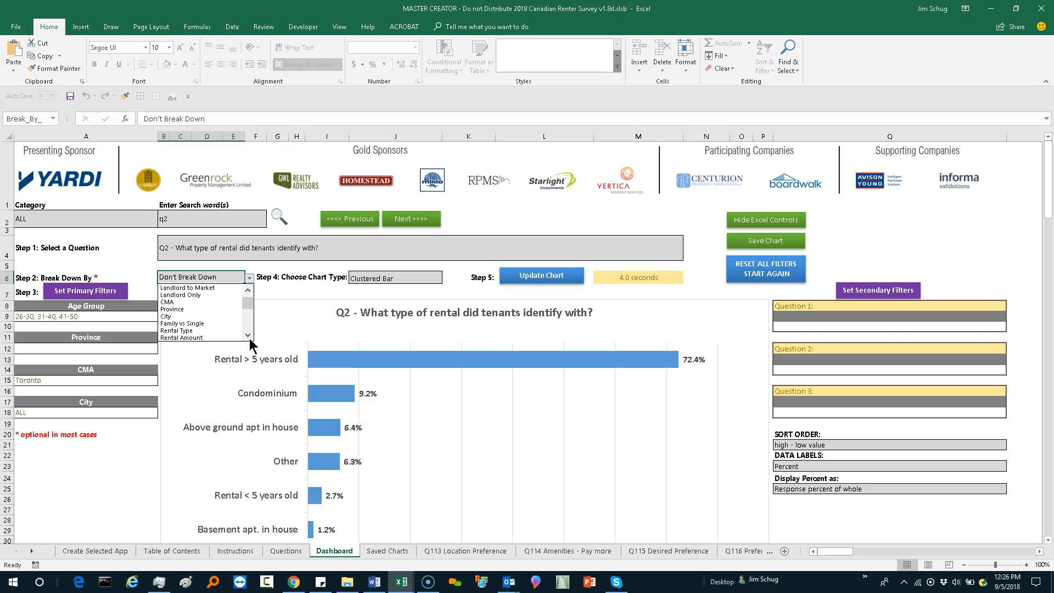
{"action": "left_click", "coordinate": [249, 336]}
{"action": "left_click", "coordinate": [248, 336]}
{"action": "left_click", "coordinate": [249, 336]}
{"action": "left_click", "coordinate": [248, 336]}
{"action": "left_click", "coordinate": [249, 336]}
{"action": "left_click", "coordinate": [248, 336]}
{"action": "left_click", "coordinate": [248, 336]}
{"action": "left_click", "coordinate": [249, 337]}
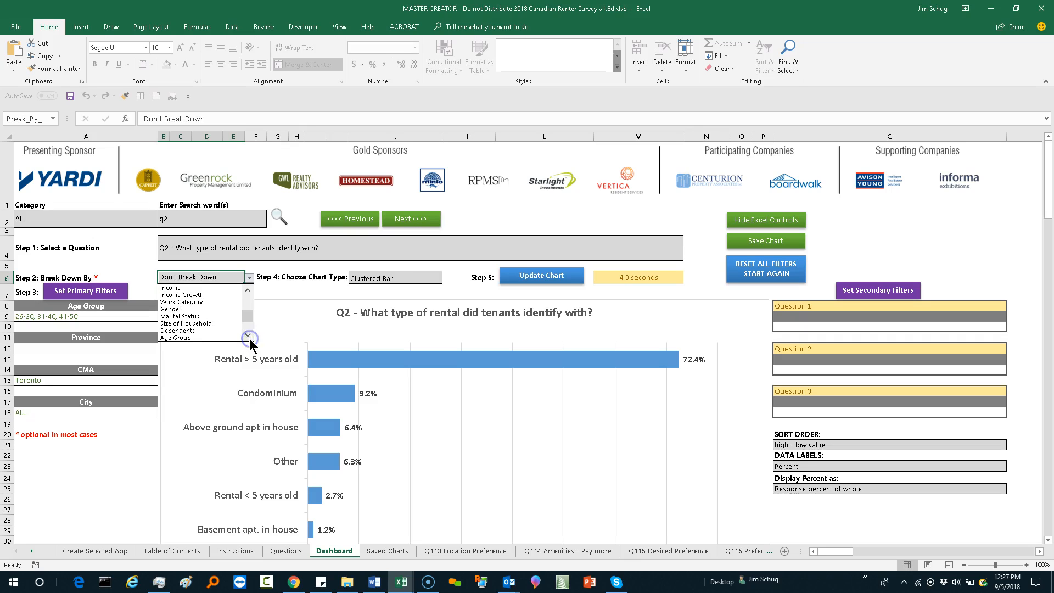
{"action": "left_click", "coordinate": [206, 337]}
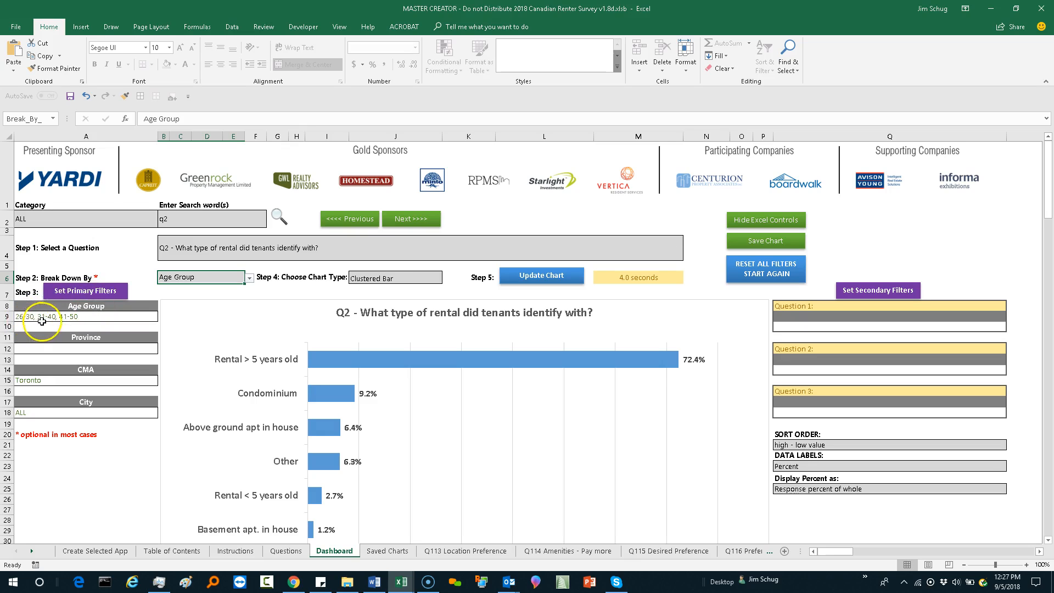
{"action": "left_click", "coordinate": [555, 279]}
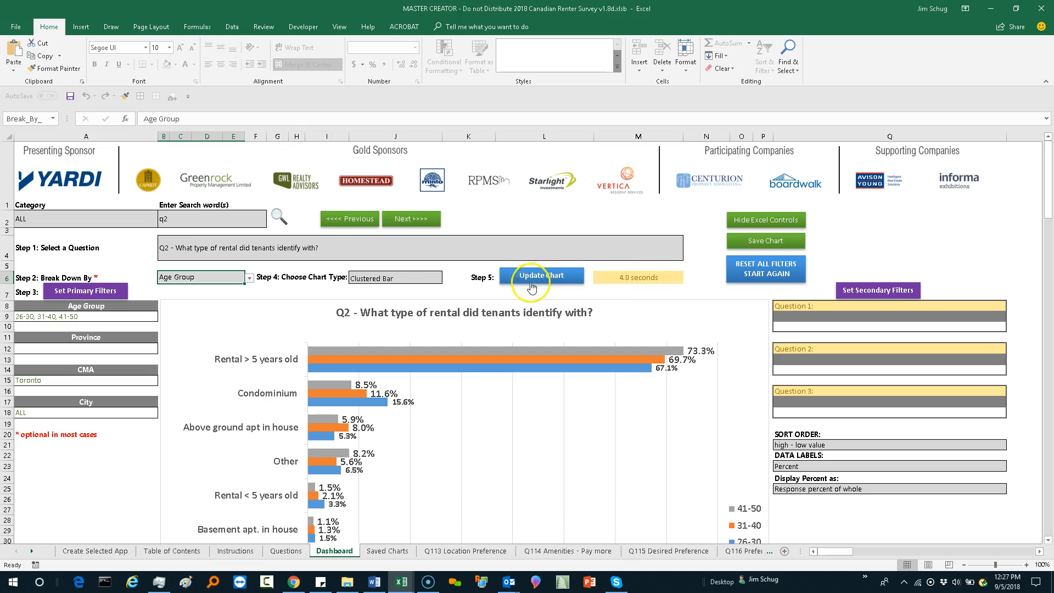
Step: Go back to the previous survey question, Q1 on percent of income paid for rent, and review its age group chart
{"action": "scroll", "coordinate": [525, 291], "scroll_direction": "down", "scroll_amount": 2}
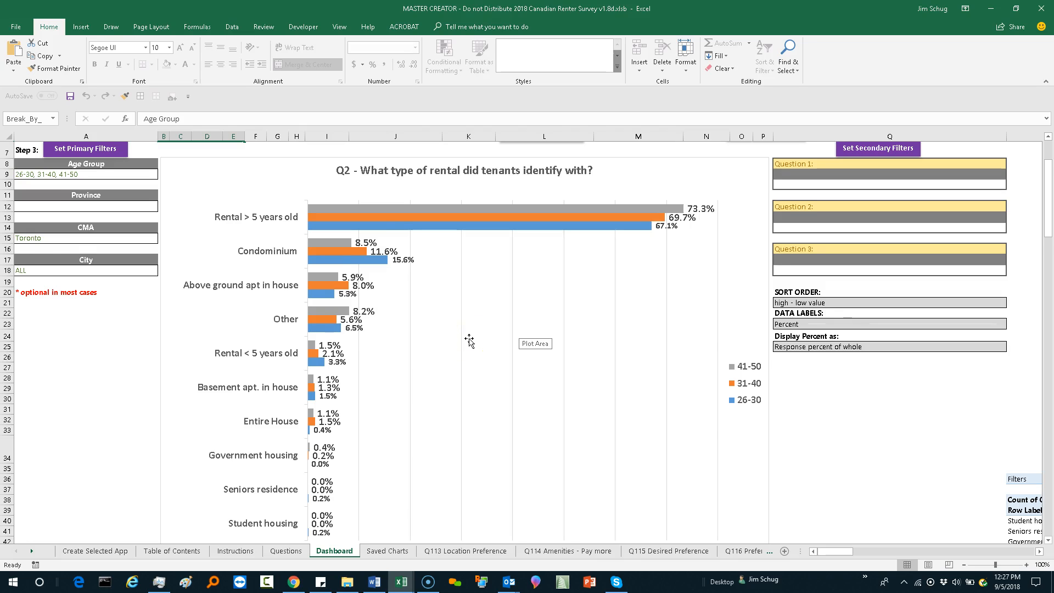
{"action": "scroll", "coordinate": [470, 340], "scroll_direction": "down", "scroll_amount": 1}
{"action": "scroll", "coordinate": [470, 340], "scroll_direction": "up", "scroll_amount": 3}
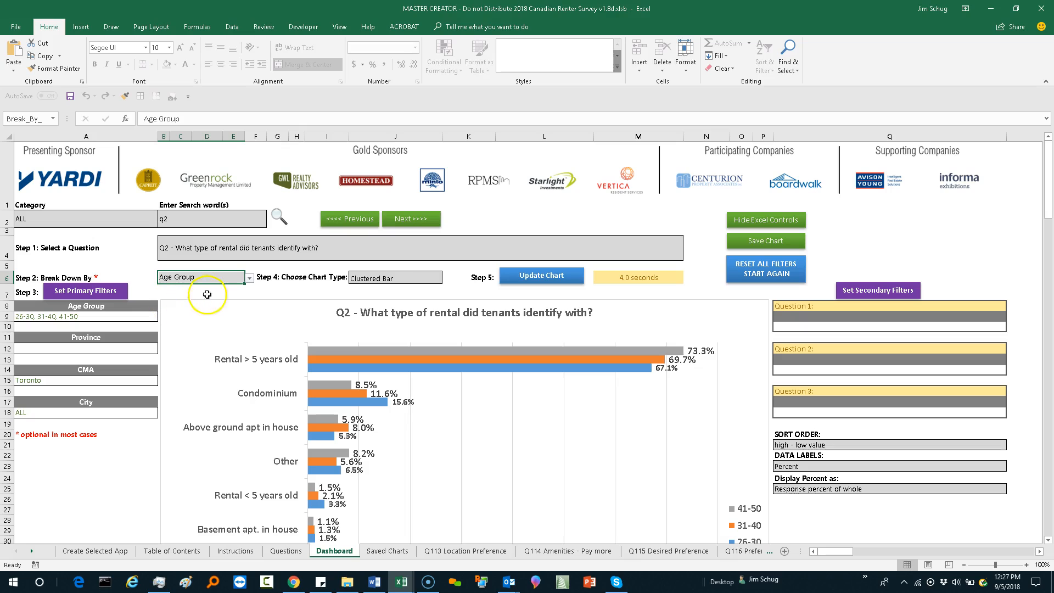
{"action": "left_click", "coordinate": [249, 279]}
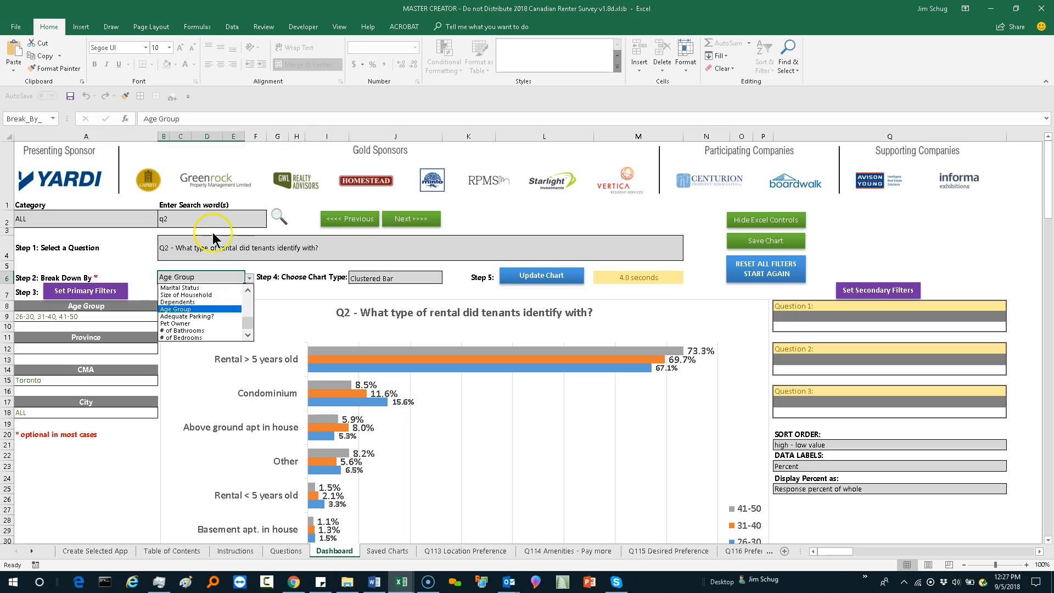
{"action": "left_click", "coordinate": [306, 315]}
{"action": "left_click", "coordinate": [354, 223]}
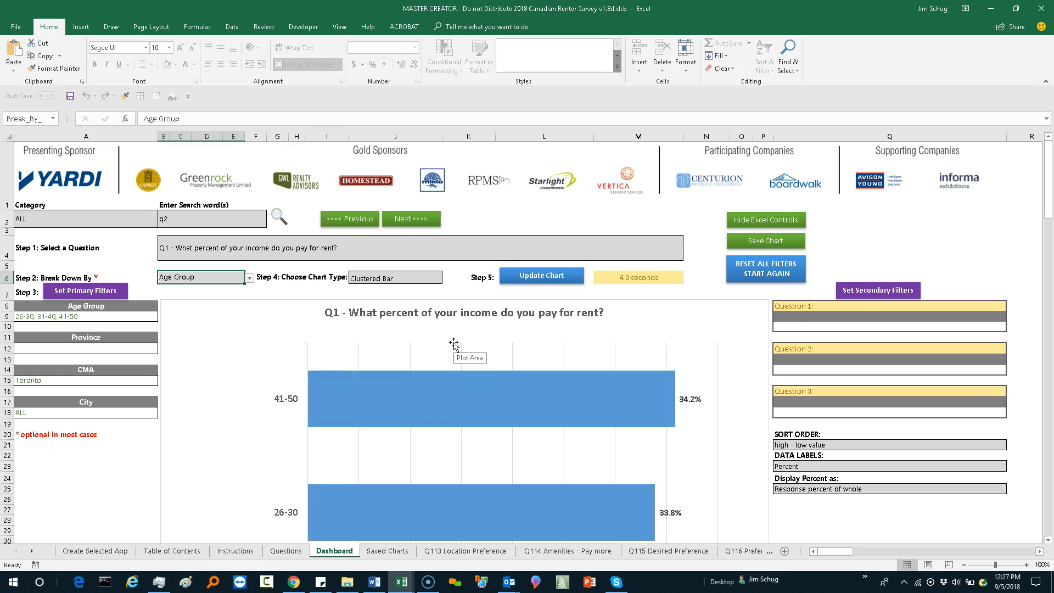
{"action": "scroll", "coordinate": [454, 344], "scroll_direction": "down", "scroll_amount": 2}
{"action": "scroll", "coordinate": [454, 344], "scroll_direction": "up", "scroll_amount": 1}
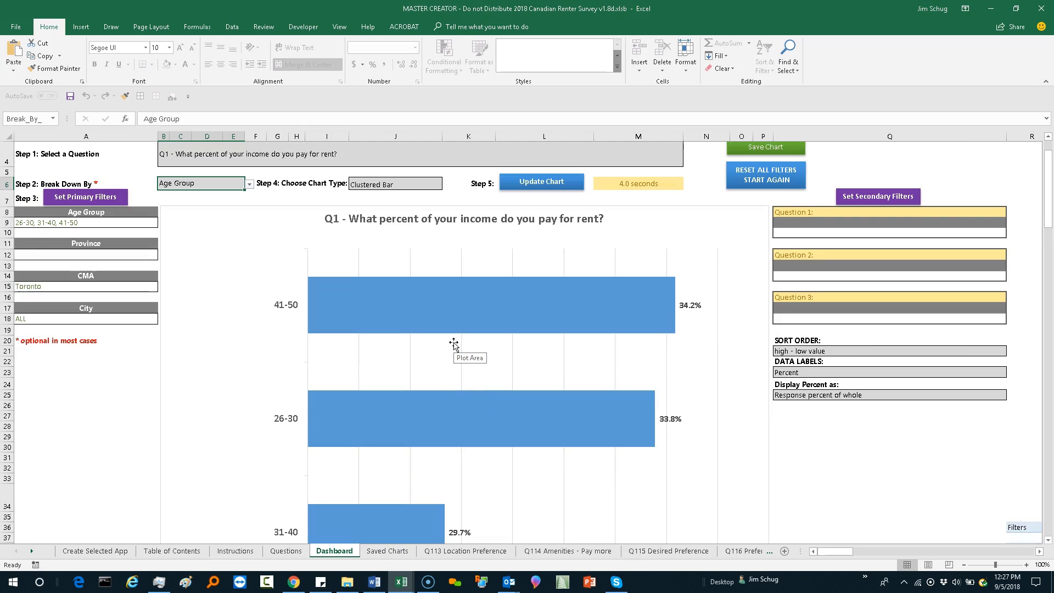
{"action": "scroll", "coordinate": [454, 344], "scroll_direction": "down", "scroll_amount": 1}
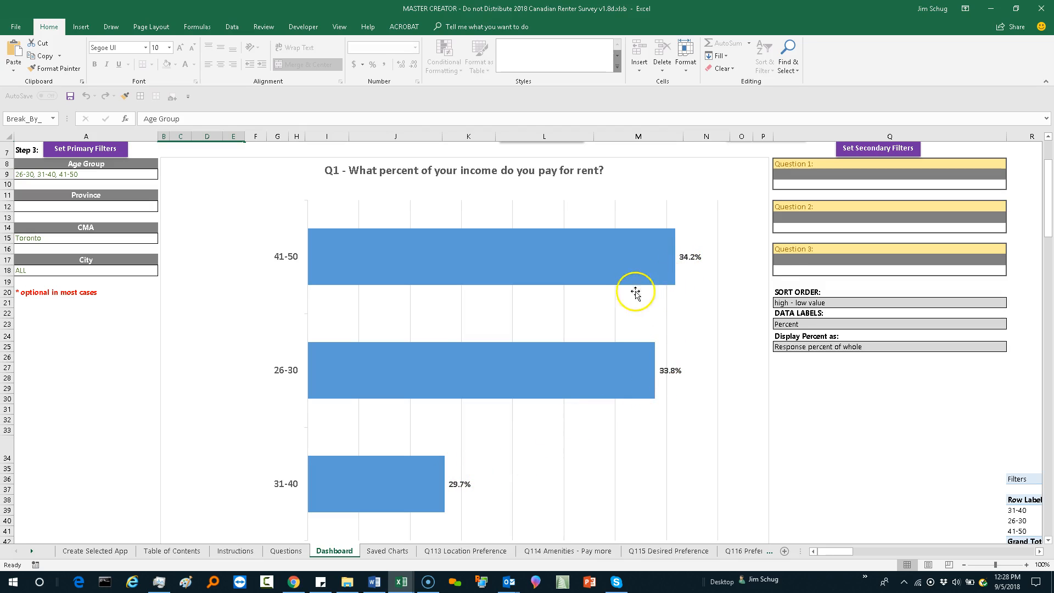
Step: Reset the primary filters to all age groups and all CMAs, and update the Q1 chart broken down by age group
{"action": "scroll", "coordinate": [613, 292], "scroll_direction": "up", "scroll_amount": 3}
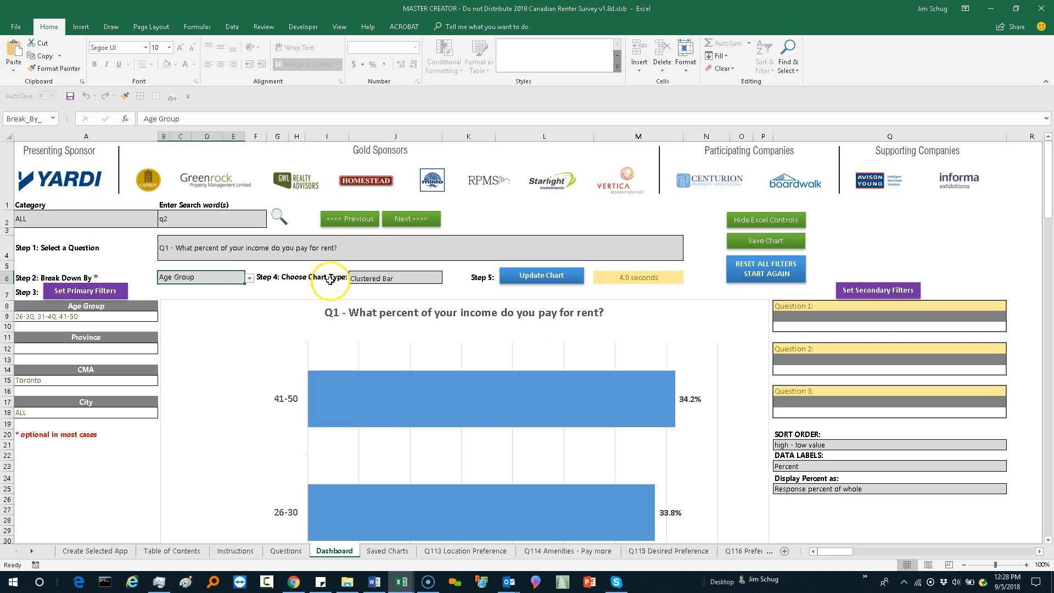
{"action": "left_click", "coordinate": [250, 278]}
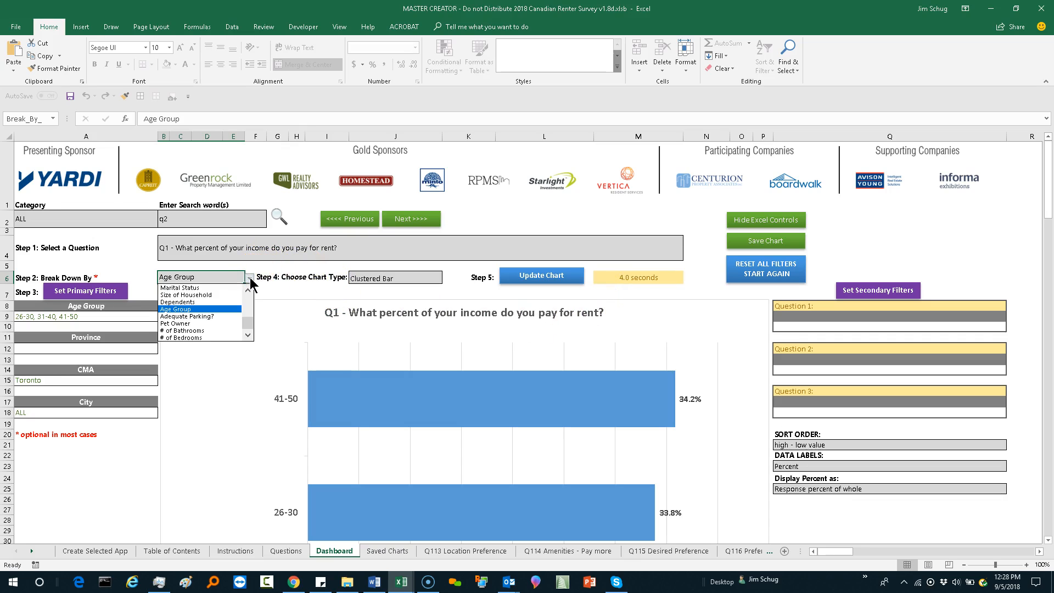
{"action": "left_click", "coordinate": [250, 279]}
{"action": "left_click", "coordinate": [88, 288]}
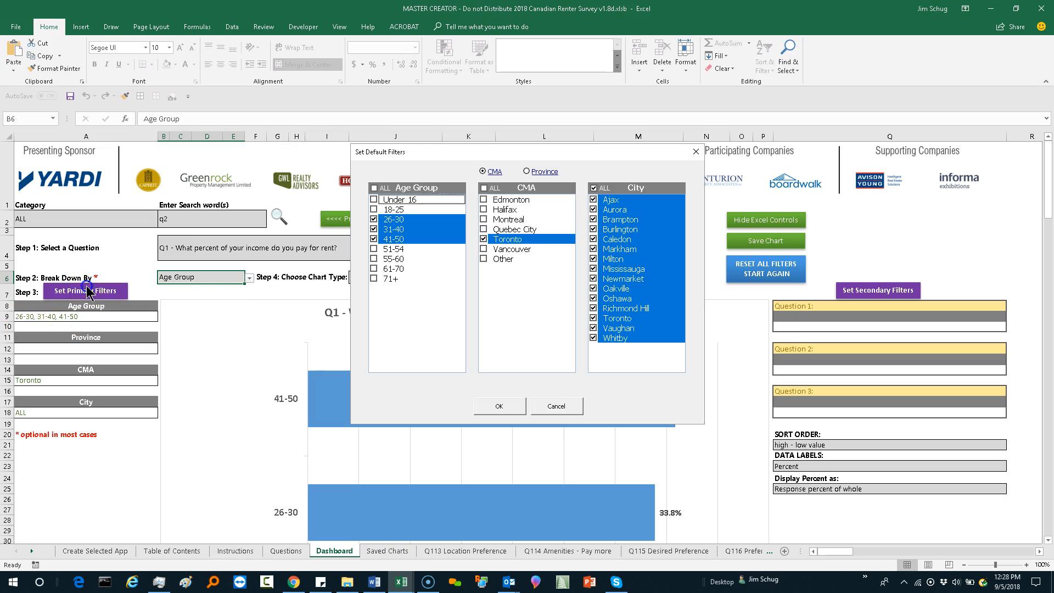
{"action": "left_click", "coordinate": [374, 187]}
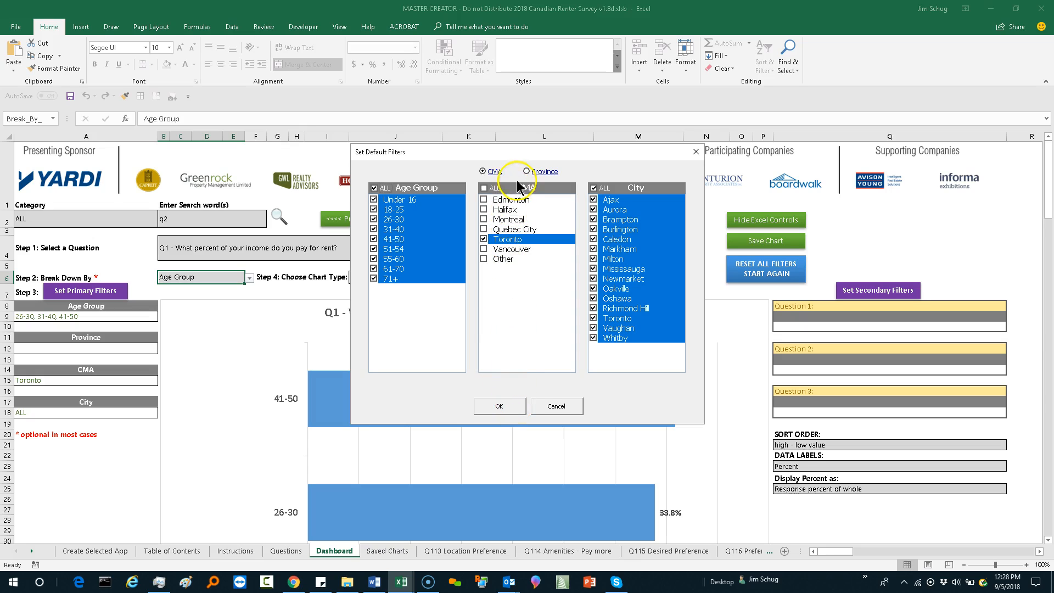
{"action": "left_click", "coordinate": [485, 190]}
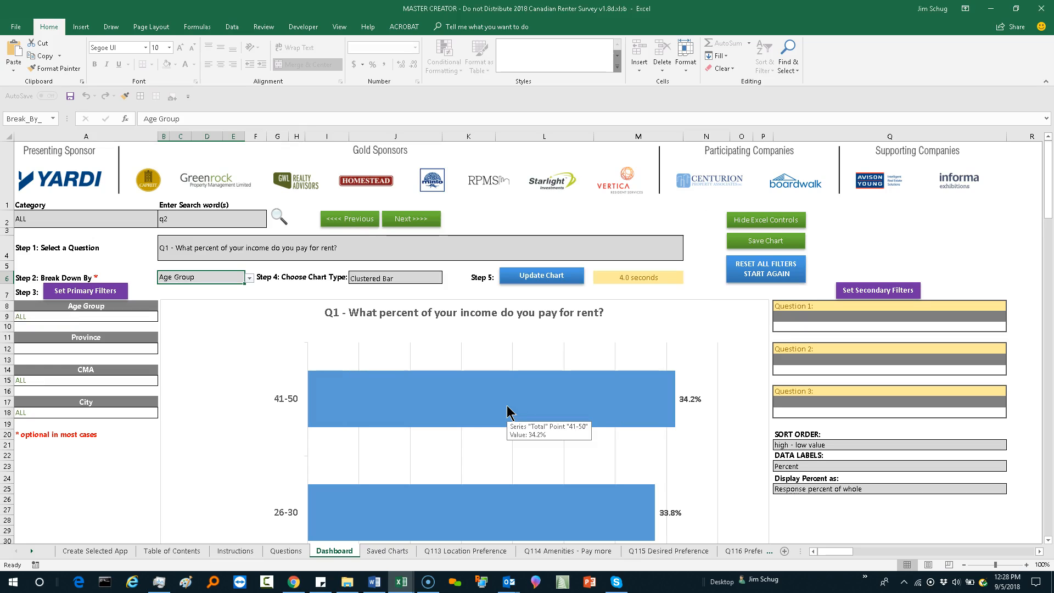
{"action": "left_click", "coordinate": [532, 282]}
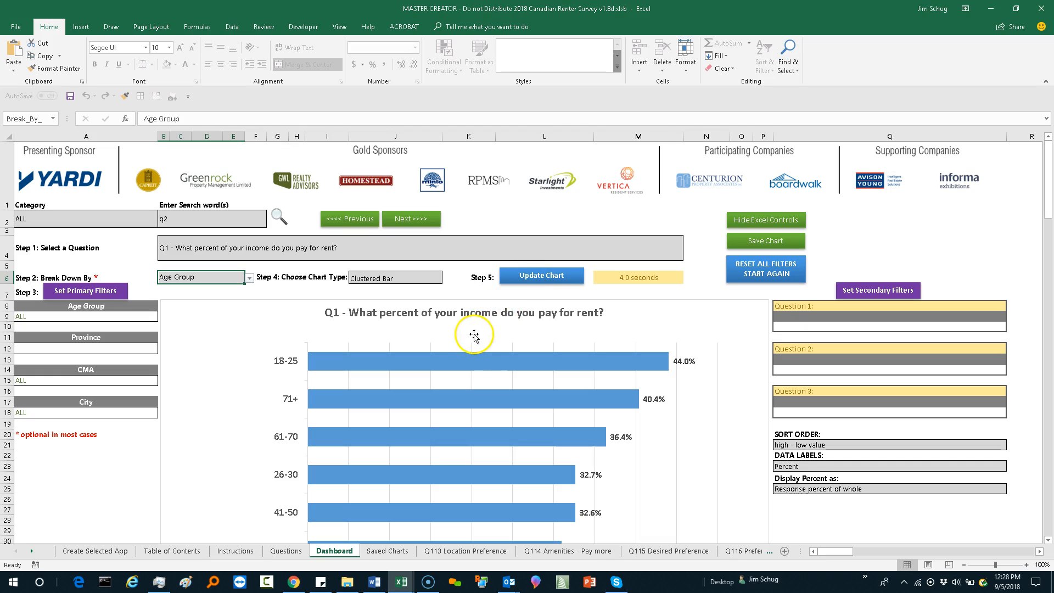
{"action": "scroll", "coordinate": [457, 350], "scroll_direction": "down", "scroll_amount": 4}
{"action": "scroll", "coordinate": [457, 350], "scroll_direction": "up", "scroll_amount": 4}
{"action": "scroll", "coordinate": [457, 351], "scroll_direction": "down", "scroll_amount": 2}
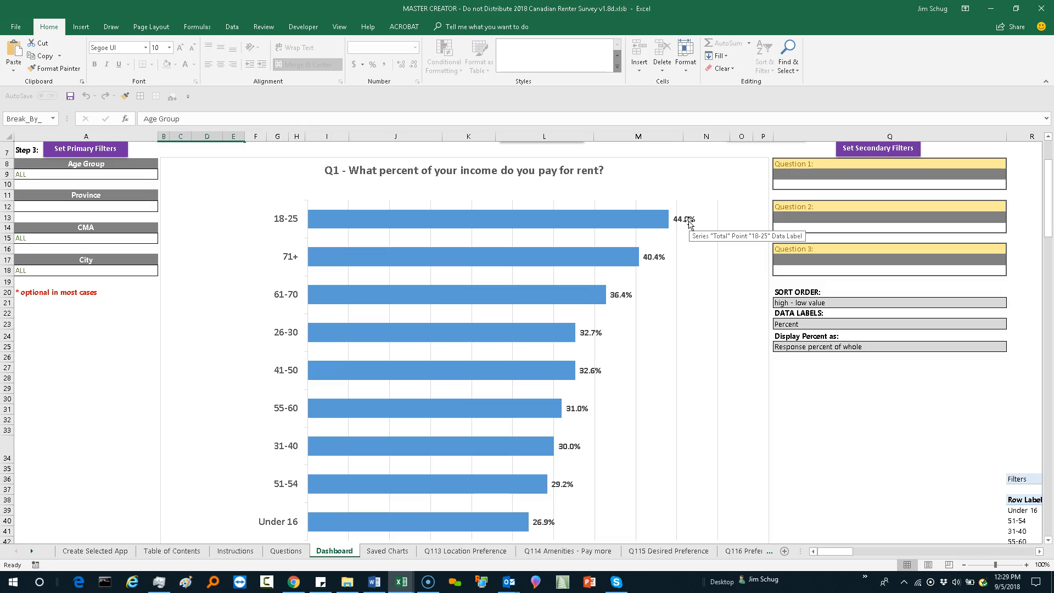
Step: Change the Q1 breakdown to CMA, update the chart and review the rent-to-income bars for each metropolitan area
{"action": "scroll", "coordinate": [689, 223], "scroll_direction": "up", "scroll_amount": 2}
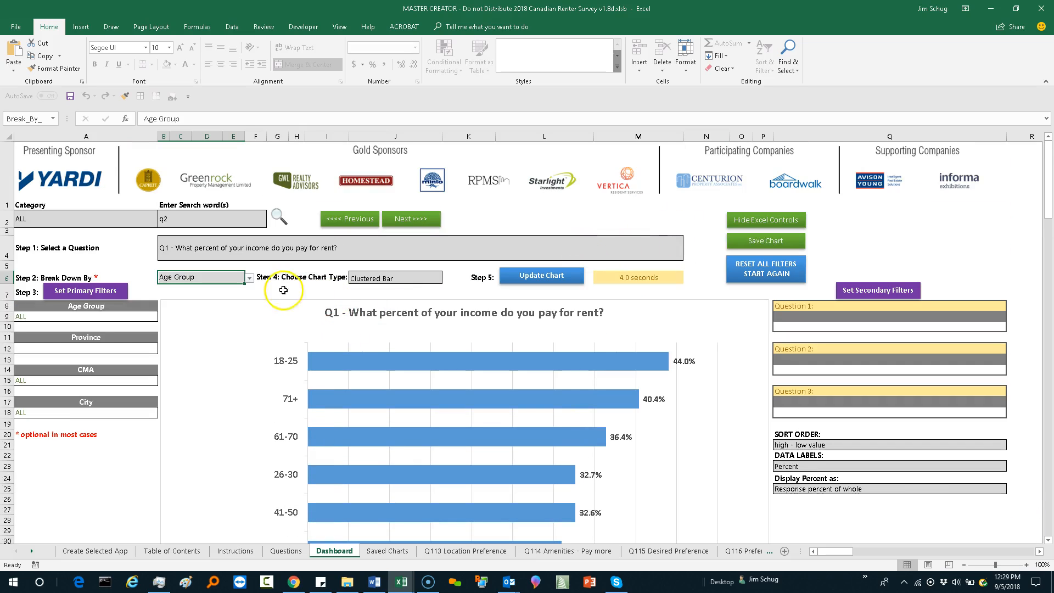
{"action": "left_click", "coordinate": [249, 279]}
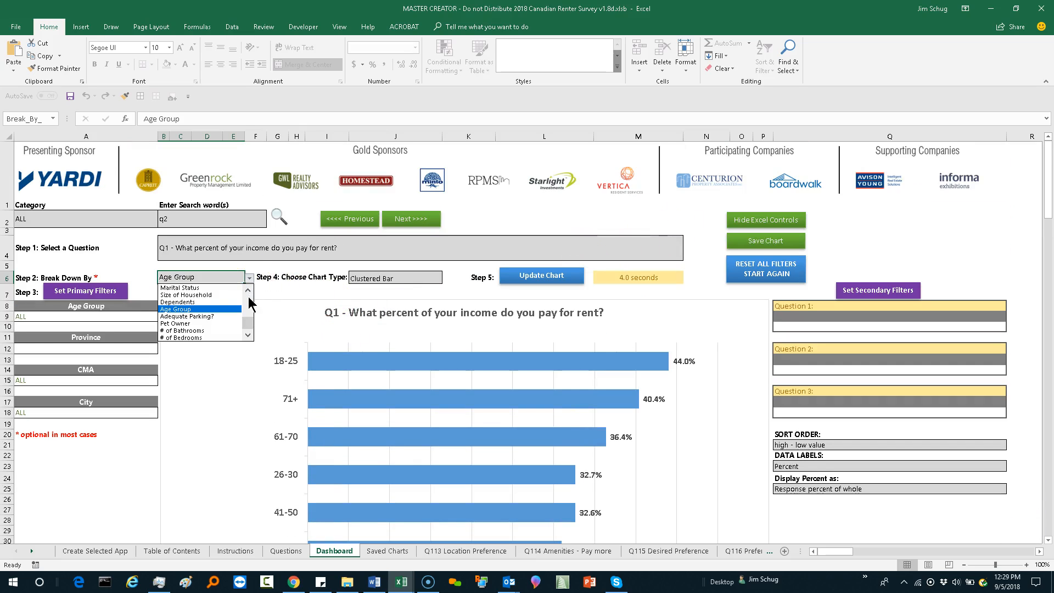
{"action": "scroll", "coordinate": [249, 325], "scroll_direction": "up", "scroll_amount": 3}
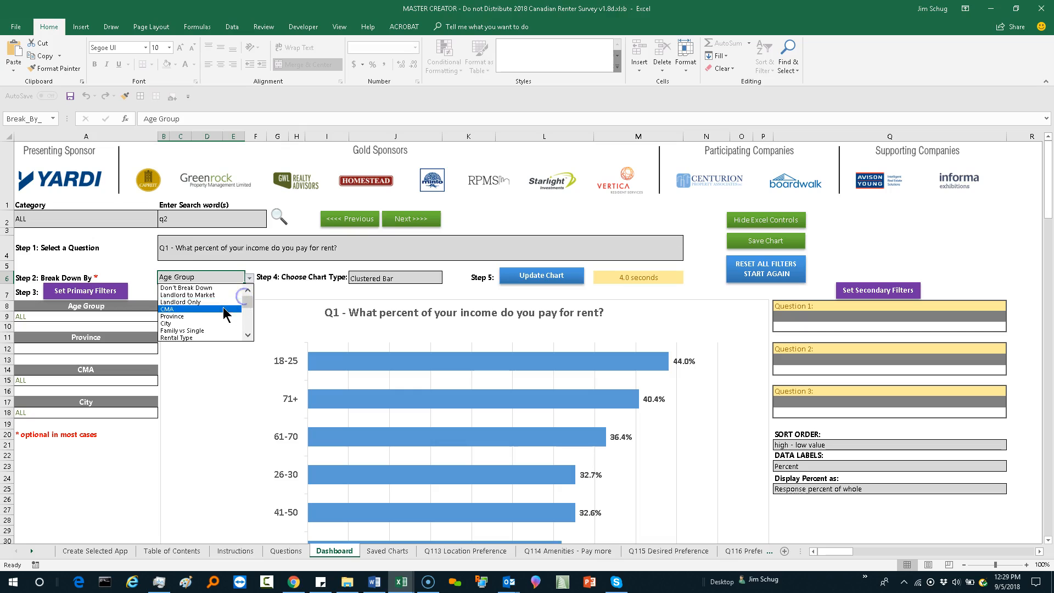
{"action": "left_click", "coordinate": [223, 310]}
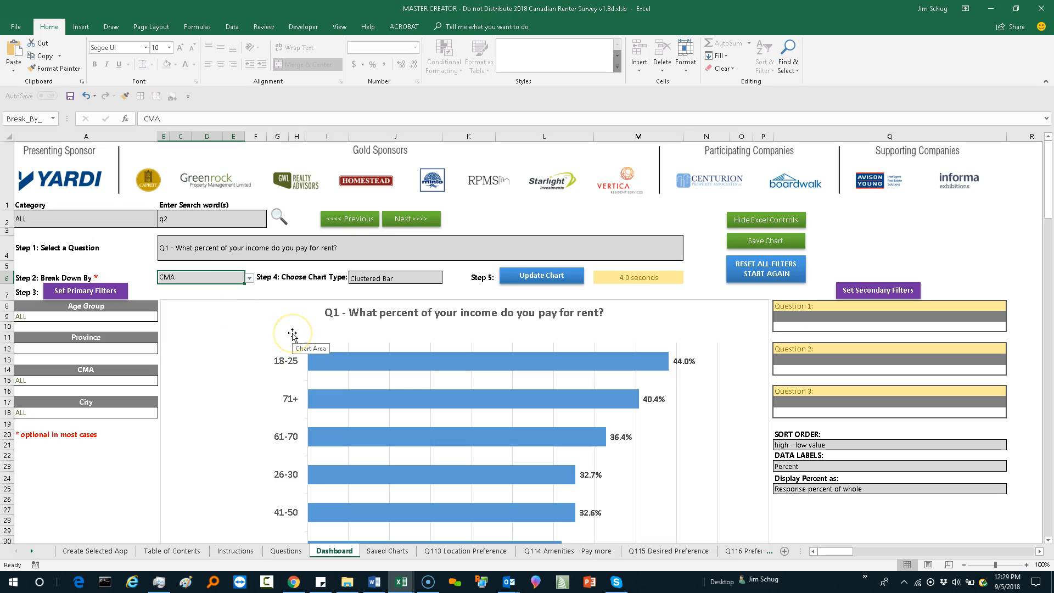
{"action": "left_click", "coordinate": [552, 275]}
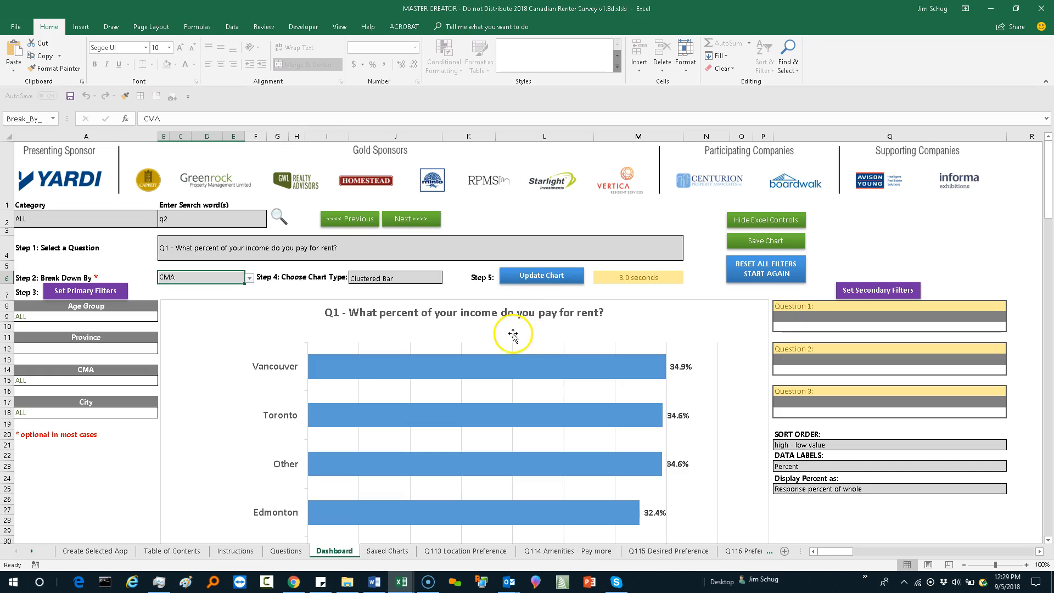
{"action": "scroll", "coordinate": [510, 339], "scroll_direction": "down", "scroll_amount": 3}
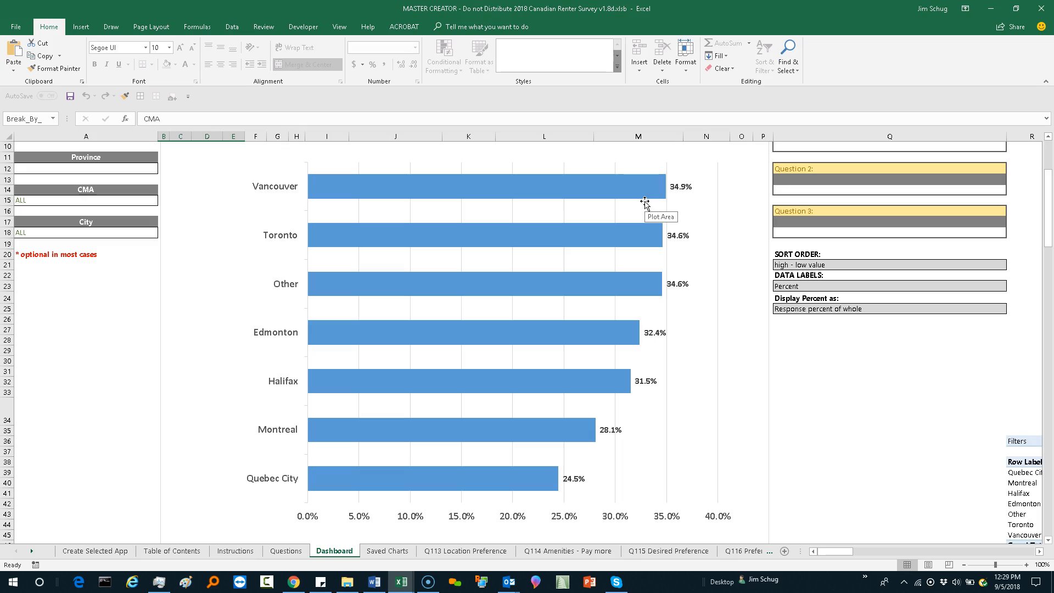
{"action": "scroll", "coordinate": [631, 199], "scroll_direction": "up", "scroll_amount": 1}
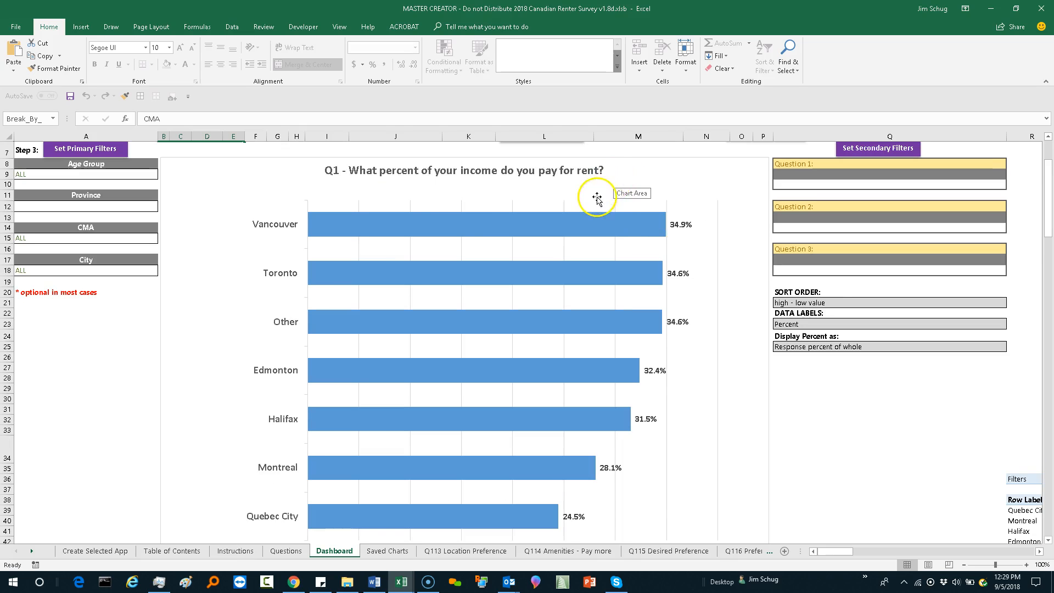
Step: Change the Q1 chart type to Clustered Column, update the chart and review the columns for each metropolitan area
{"action": "scroll", "coordinate": [251, 209], "scroll_direction": "up", "scroll_amount": 2}
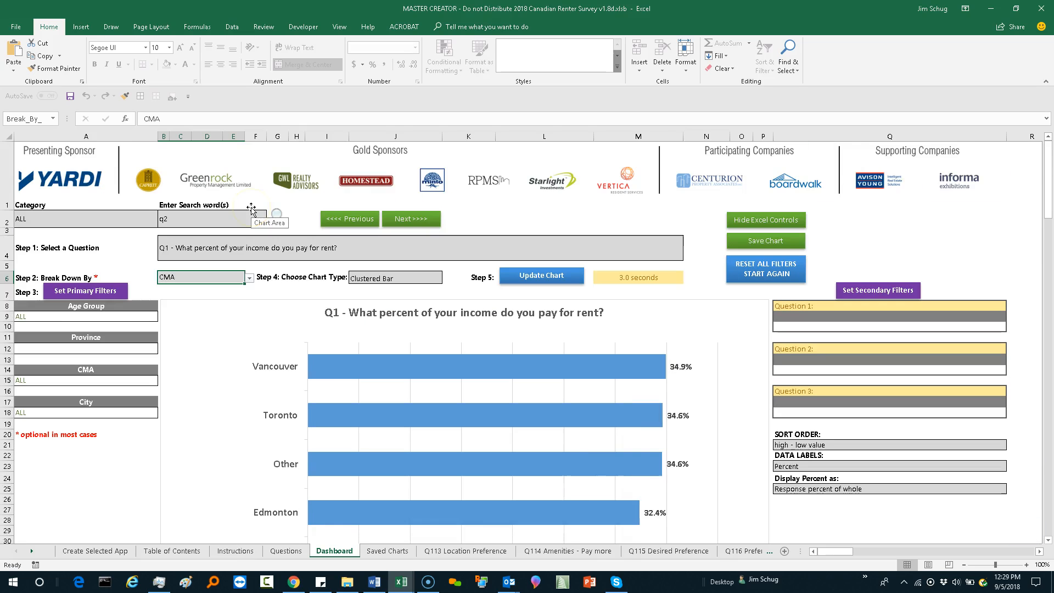
{"action": "left_click", "coordinate": [432, 282]}
{"action": "left_click", "coordinate": [448, 279]}
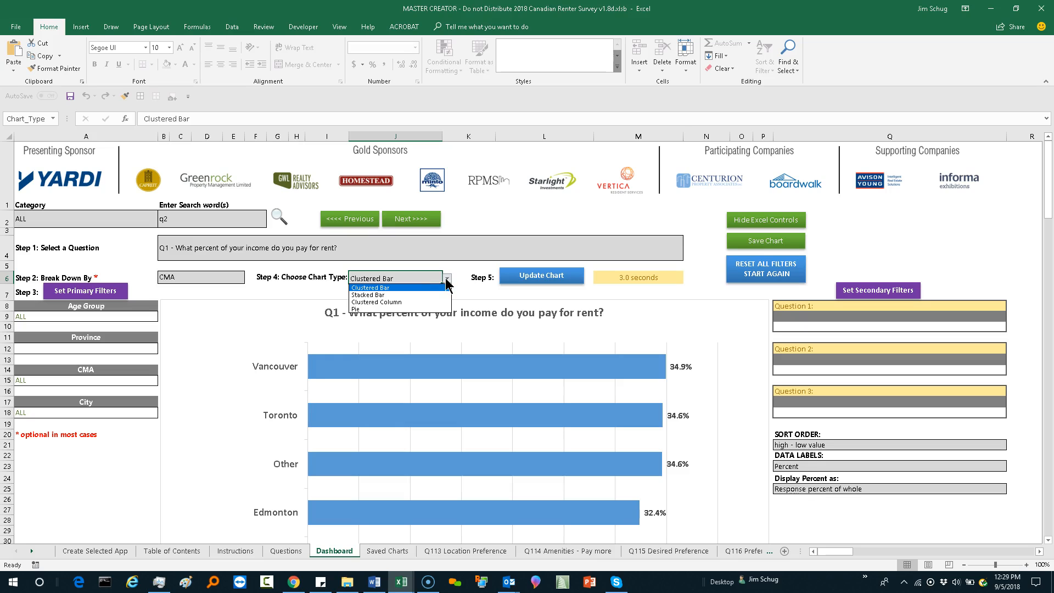
{"action": "left_click", "coordinate": [399, 292]}
{"action": "left_click", "coordinate": [398, 304]}
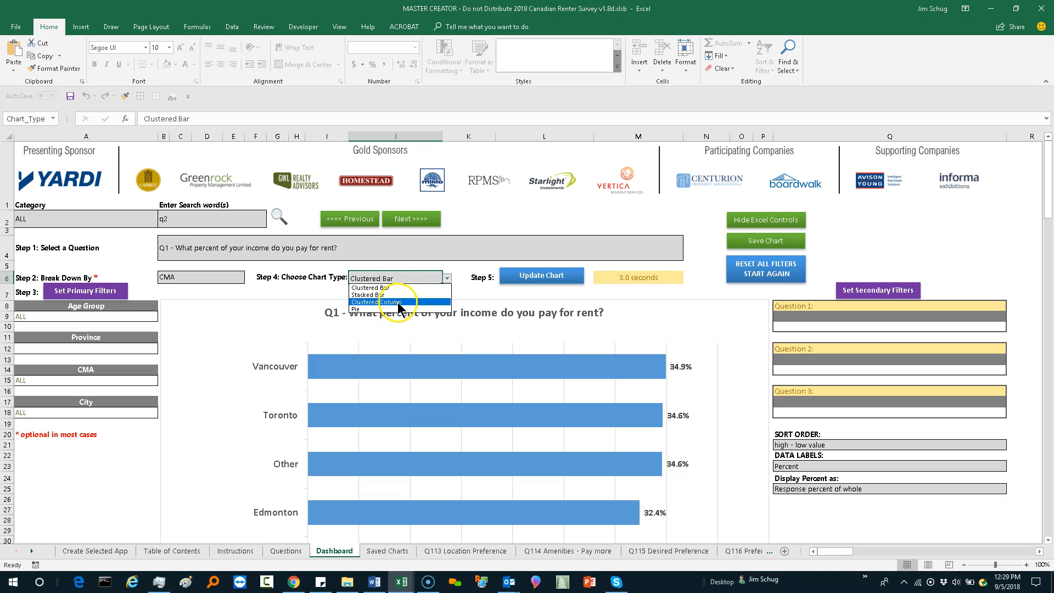
{"action": "left_click", "coordinate": [521, 279]}
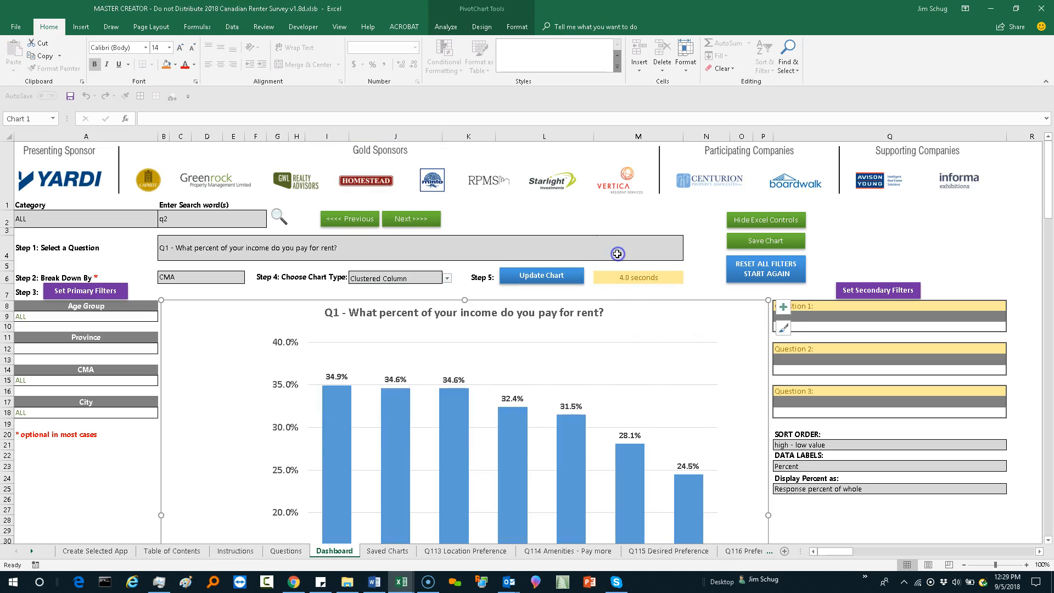
{"action": "scroll", "coordinate": [628, 313], "scroll_direction": "down", "scroll_amount": 6}
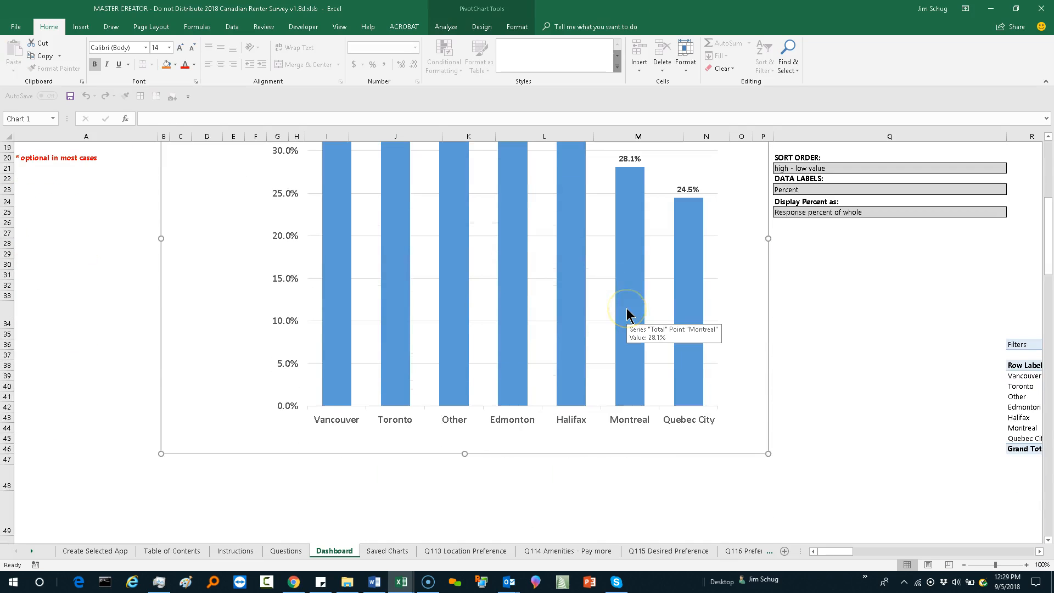
{"action": "scroll", "coordinate": [627, 313], "scroll_direction": "up", "scroll_amount": 5}
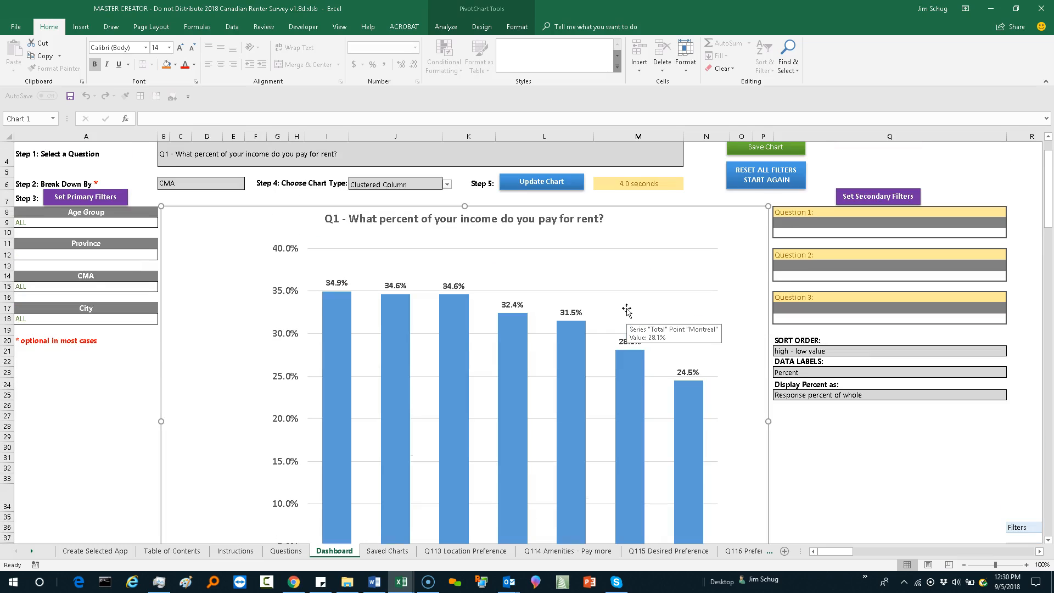
{"action": "left_click", "coordinate": [584, 248]}
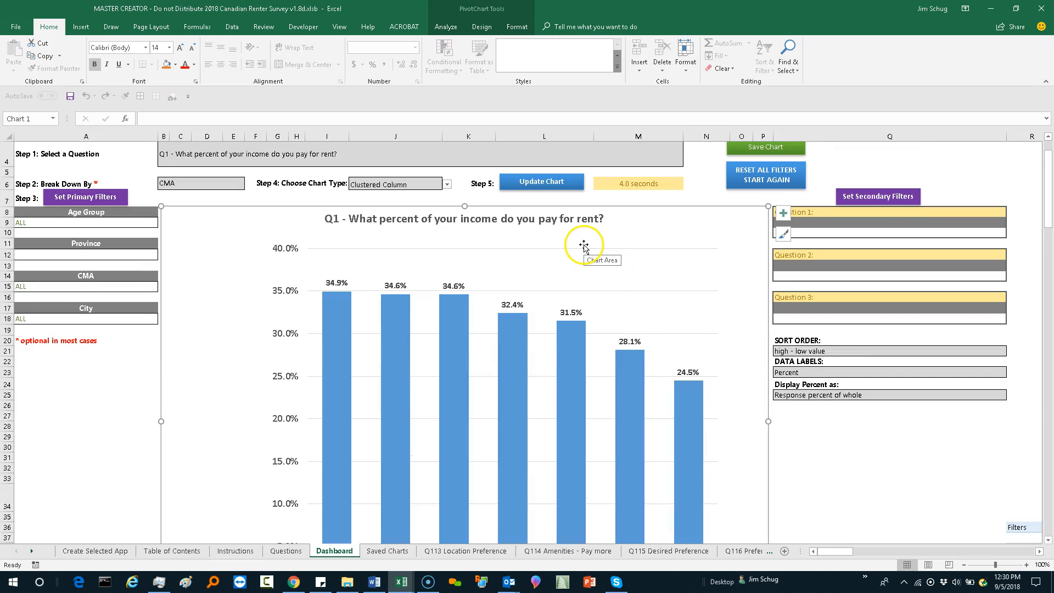
Step: Hide the Excel controls, restore them, and hide them again to give the dashboard more room
{"action": "scroll", "coordinate": [682, 279], "scroll_direction": "up", "scroll_amount": 1}
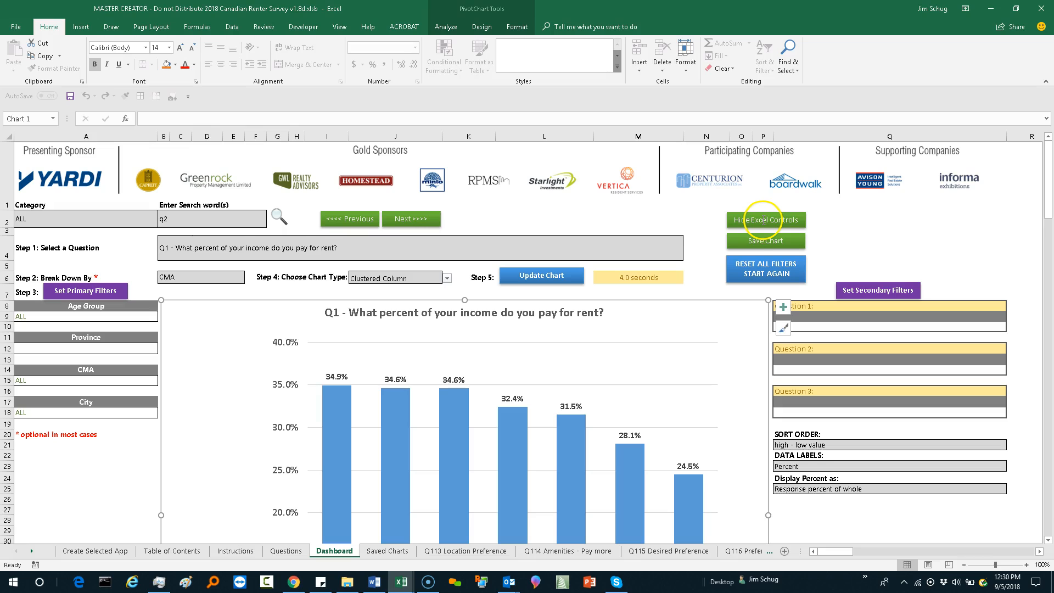
{"action": "left_click", "coordinate": [764, 220]}
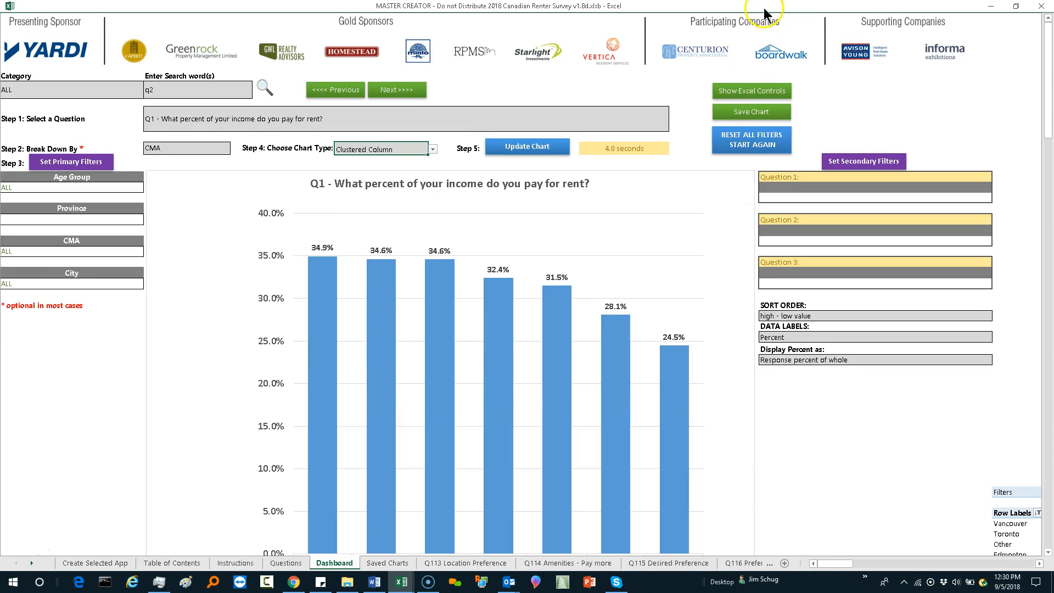
{"action": "left_click", "coordinate": [750, 90]}
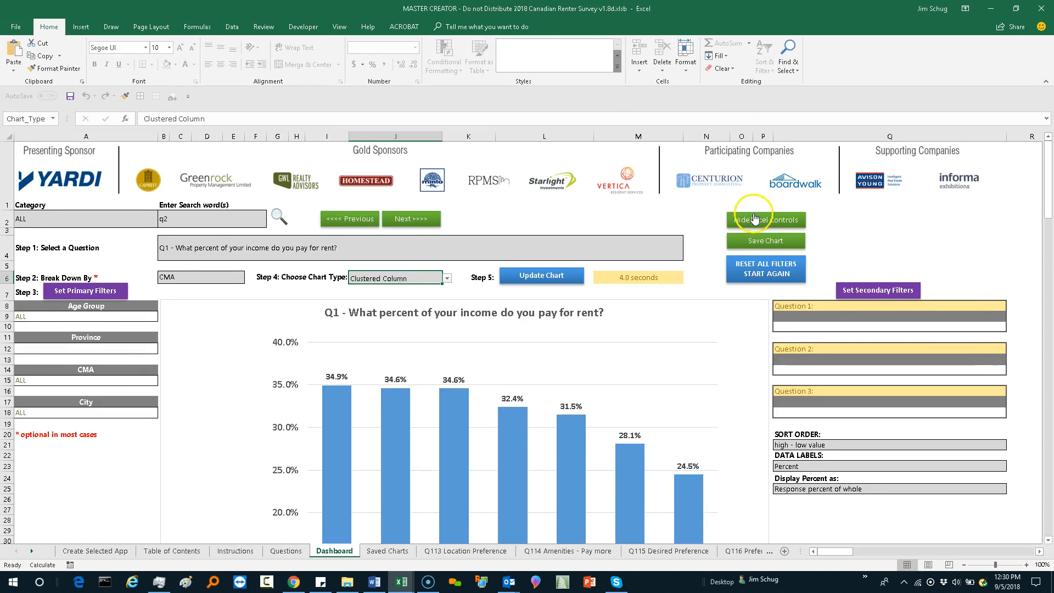
{"action": "left_click", "coordinate": [757, 220]}
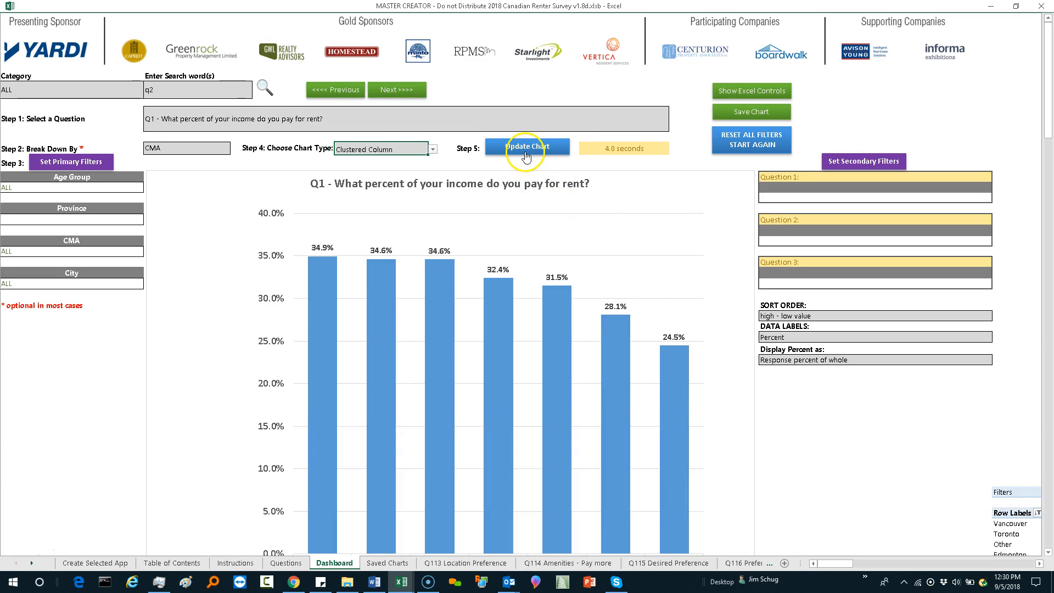
Step: Change the Q1 chart type to Pie and let the chart update
{"action": "left_click", "coordinate": [433, 151]}
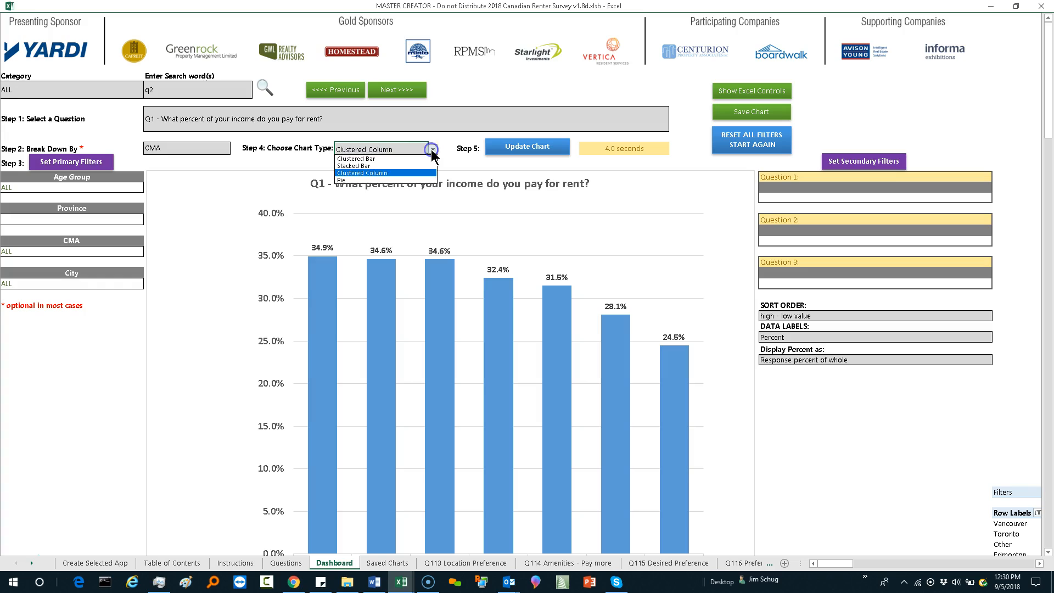
{"action": "left_click", "coordinate": [409, 180]}
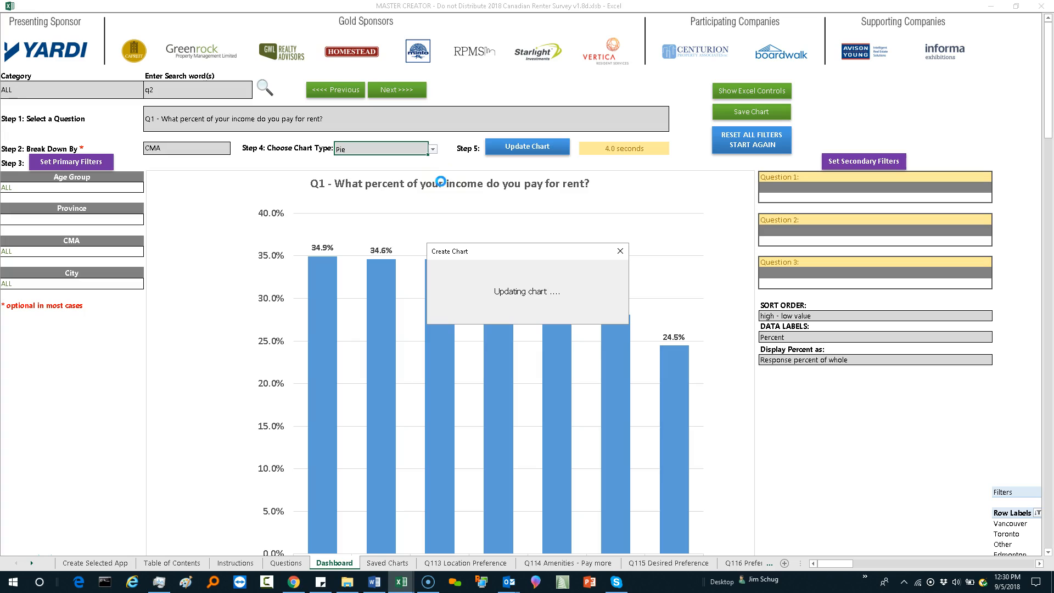
{"action": "left_click", "coordinate": [440, 184]}
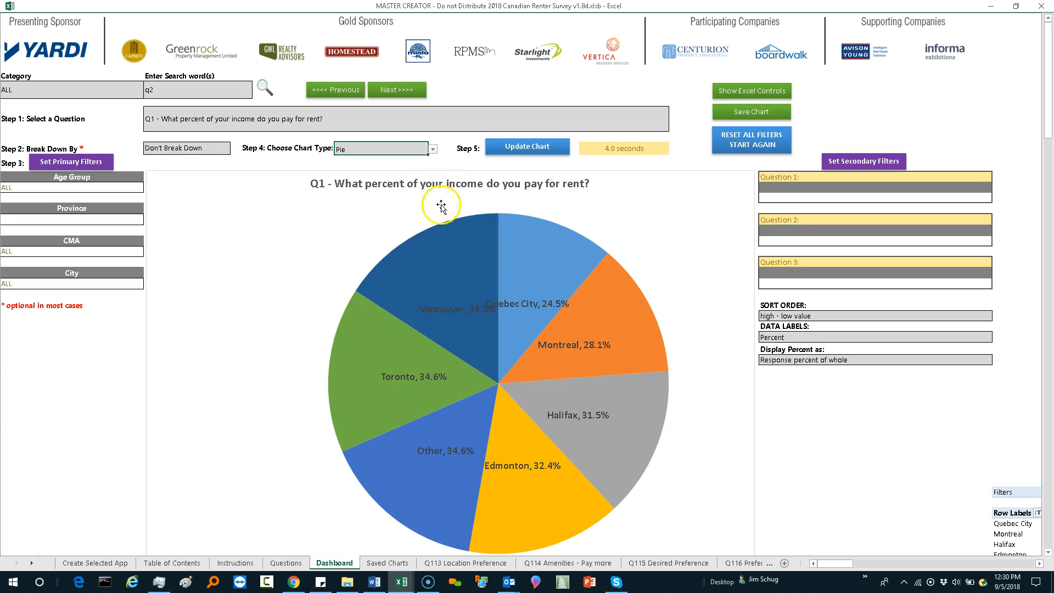
Step: Move the Edmonton data label outward within its yellow pie slice, away from the chart's center
{"action": "mouse_move", "coordinate": [463, 247]}
{"action": "left_click", "coordinate": [506, 467]}
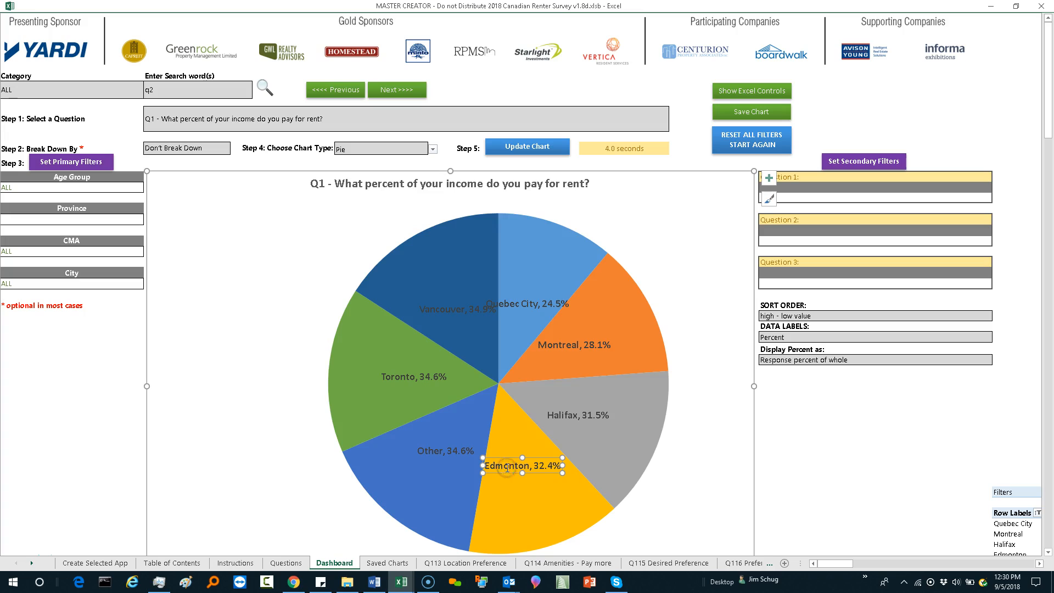
{"action": "left_click_drag", "start_coordinate": [509, 471], "coordinate": [519, 504]}
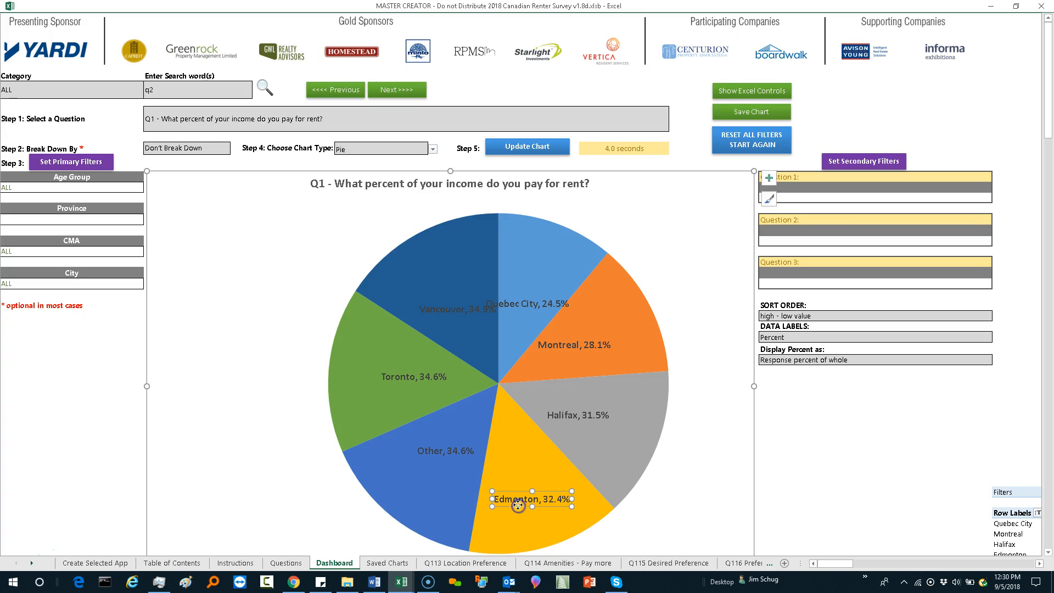